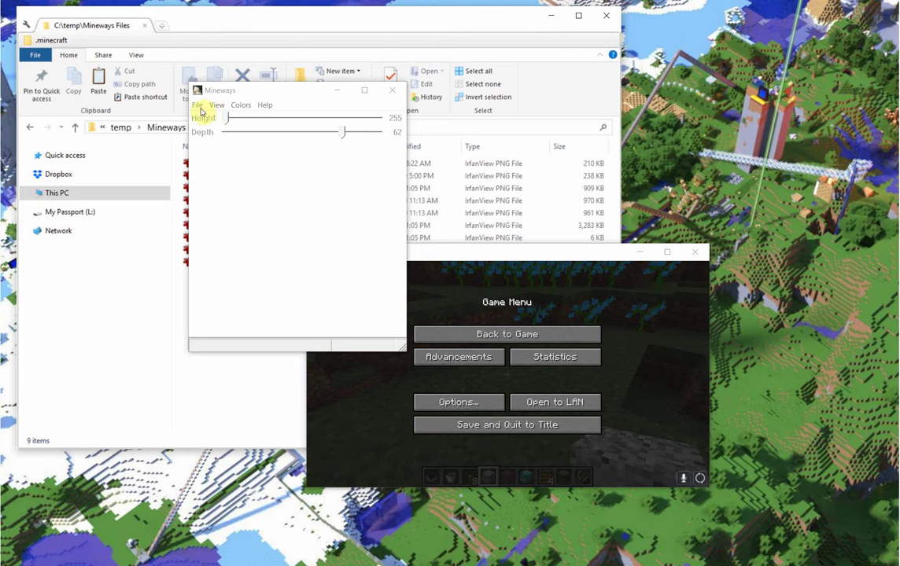
Open [Block Test World] and select a full-height map area from about X 729, Z -43 to X 831, Z 133.
{"action": "left_click", "coordinate": [198, 105]}
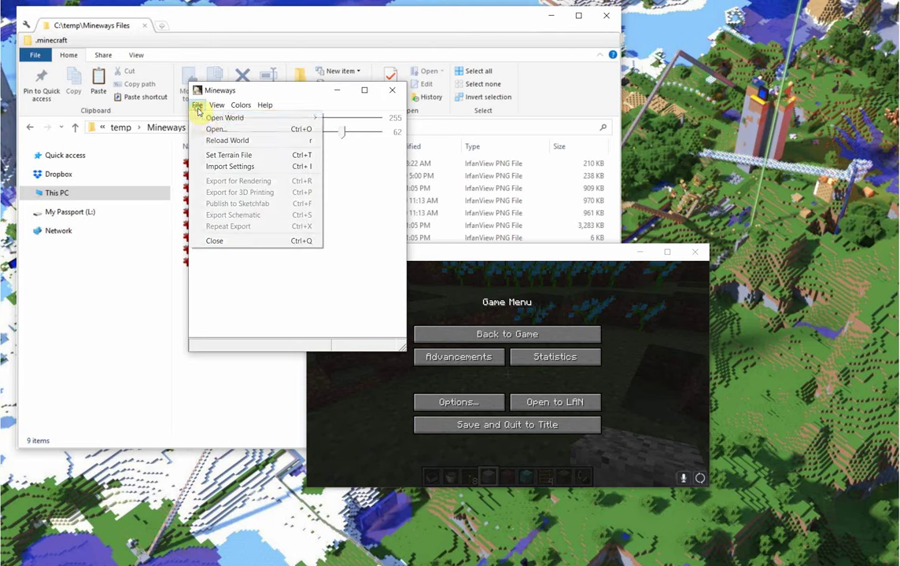
{"action": "mouse_move", "coordinate": [295, 118]}
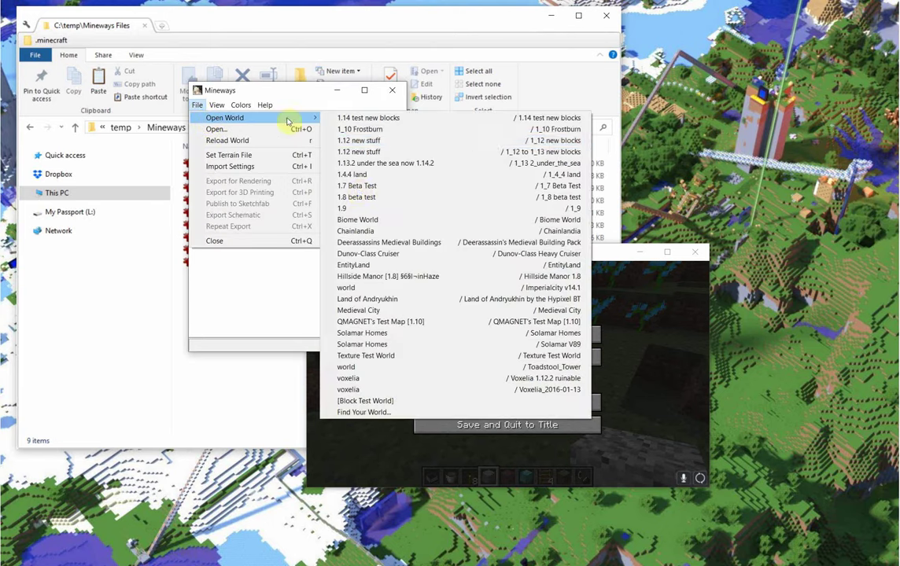
{"action": "left_click", "coordinate": [358, 401]}
{"action": "left_click_drag", "start_coordinate": [330, 269], "coordinate": [52, 245]}
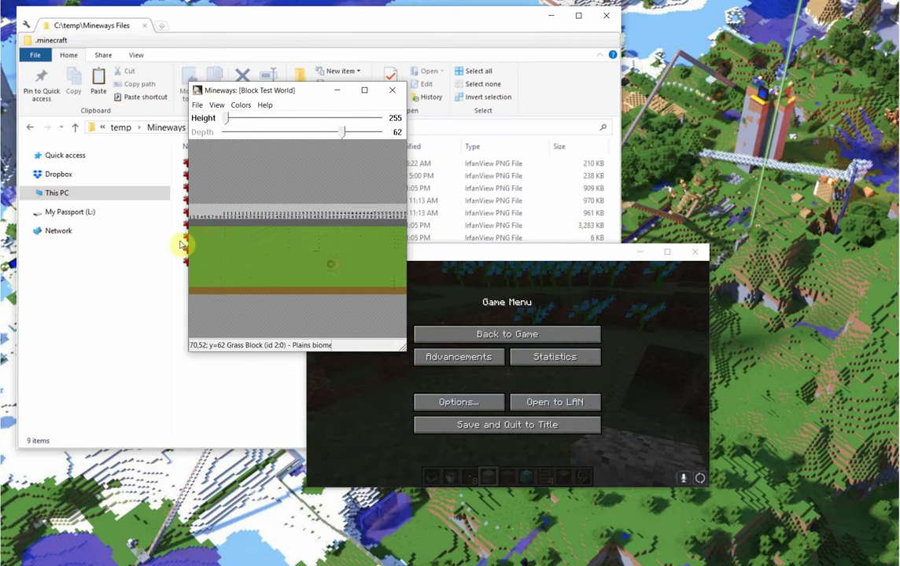
{"action": "left_click_drag", "start_coordinate": [293, 245], "coordinate": [240, 259]}
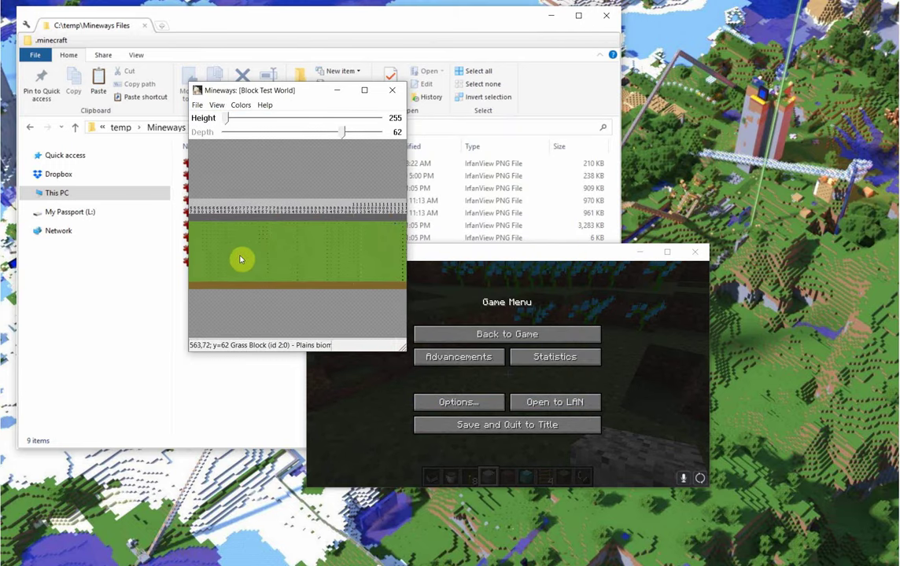
{"action": "right_click_drag", "start_coordinate": [319, 206], "coordinate": [367, 288]}
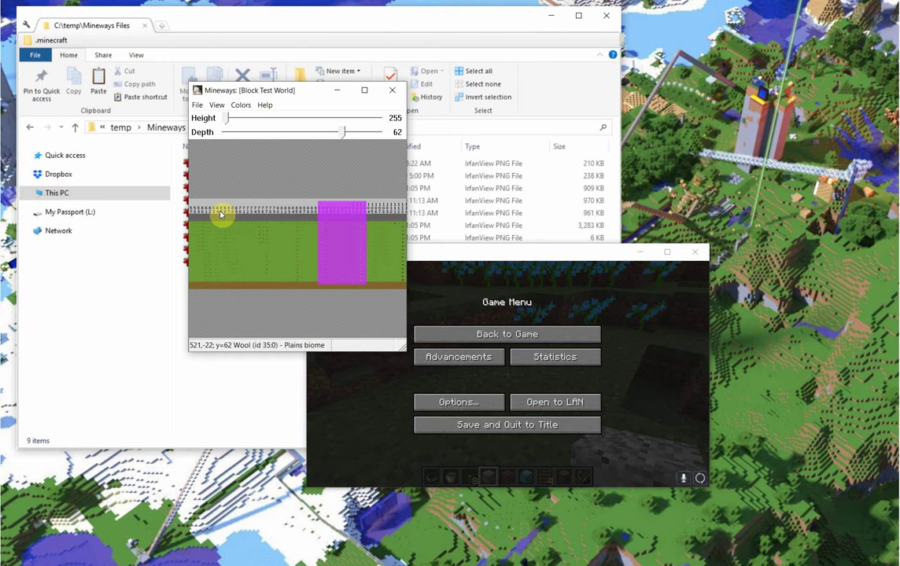
Export the selected area for rendering as a Wavefront OBJ file named test, keeping the current export options.
{"action": "left_click", "coordinate": [196, 106]}
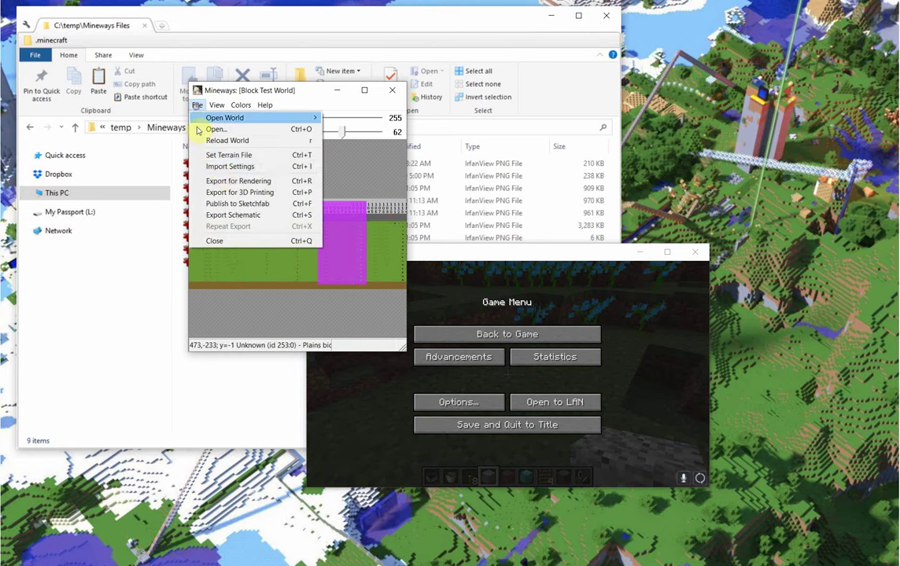
{"action": "left_click", "coordinate": [226, 180]}
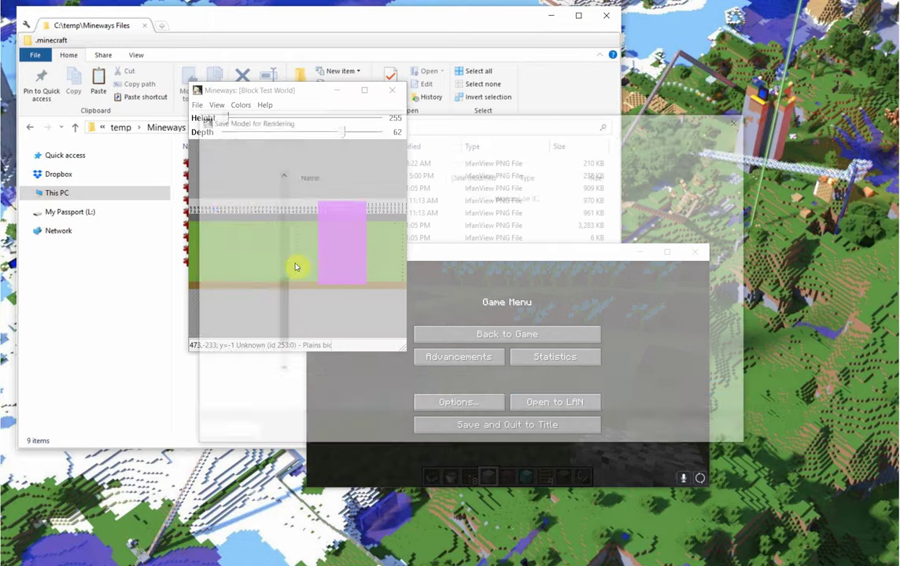
{"action": "type", "text": "test"}
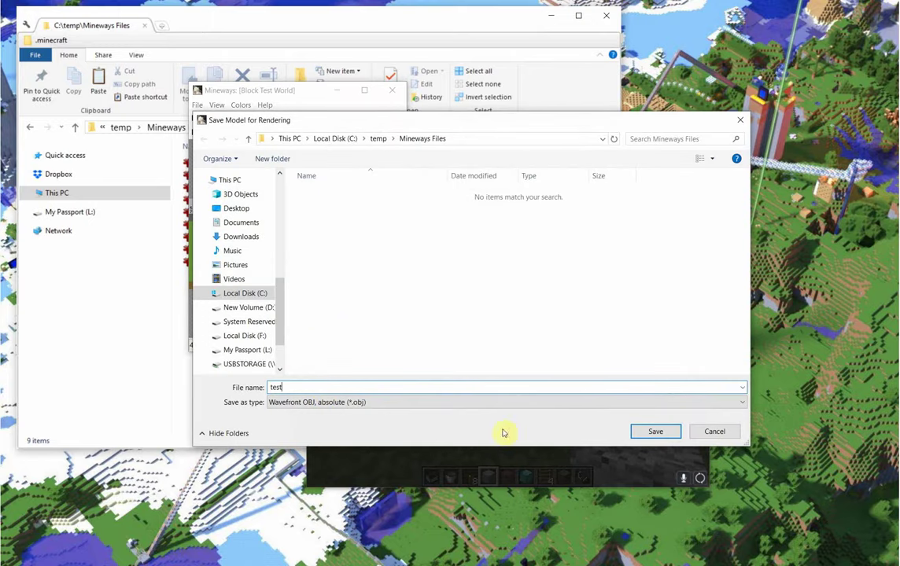
{"action": "left_click", "coordinate": [653, 432]}
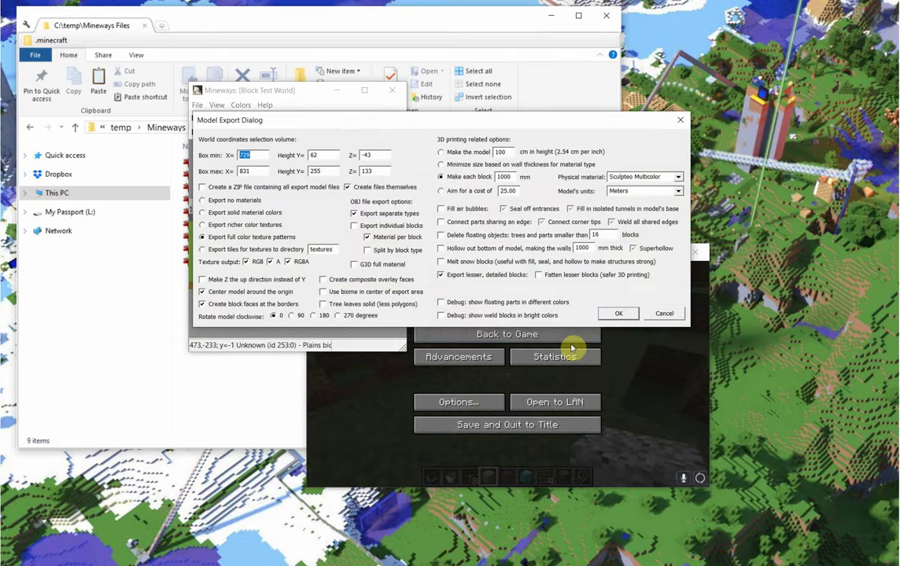
{"action": "left_click", "coordinate": [616, 314]}
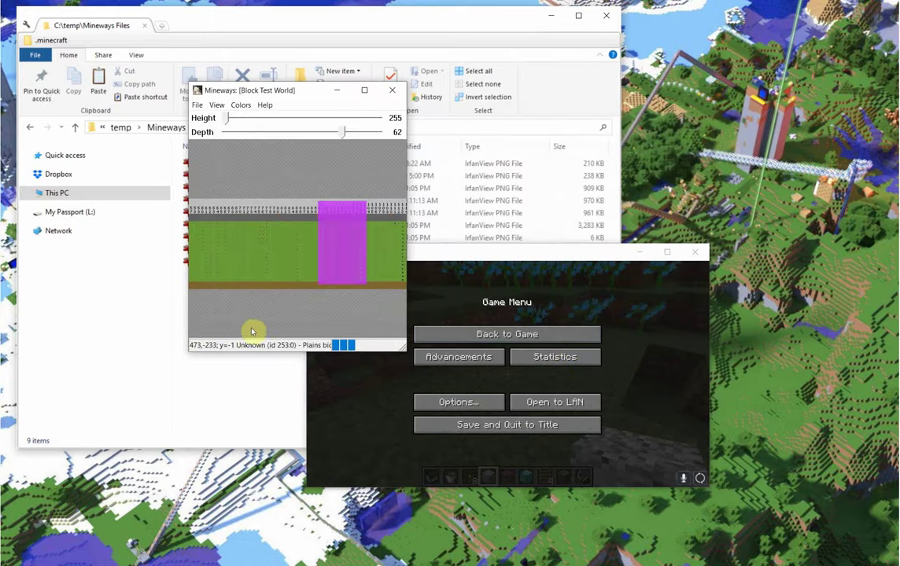
Open the exported test.obj from the Mineways Files folder in G3D Viewer and move the viewer window clear of the file list.
{"action": "left_click", "coordinate": [112, 328]}
{"action": "left_click", "coordinate": [207, 289]}
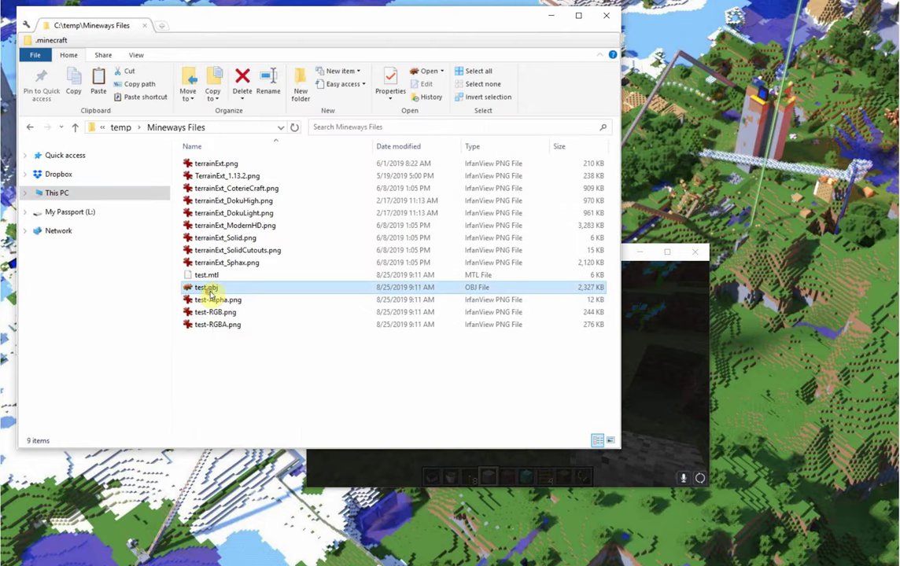
{"action": "left_click", "coordinate": [651, 297]}
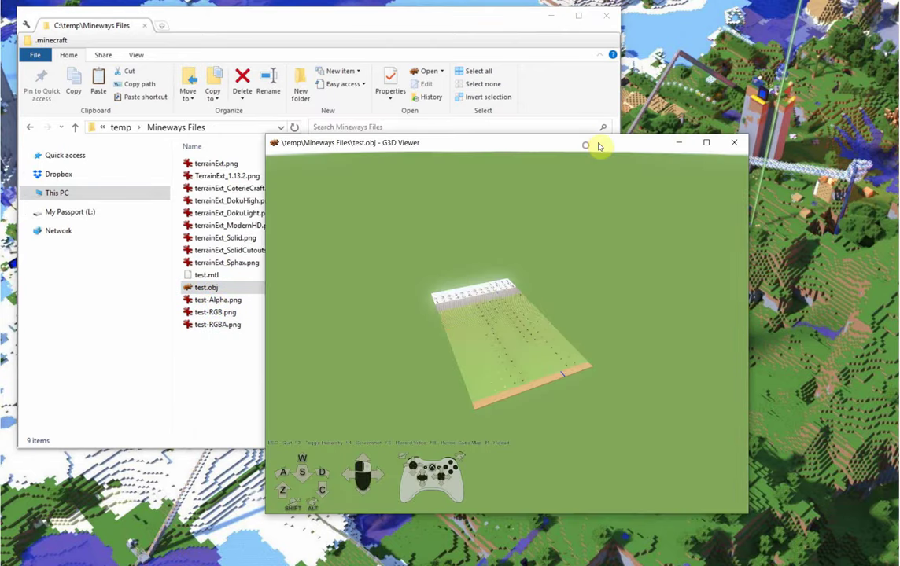
{"action": "left_click_drag", "start_coordinate": [594, 145], "coordinate": [722, 55]}
Fly down to ground level in the exported test world model and examine the rows of blocks.
{"action": "key", "text": "w"}
{"action": "right_click_drag", "start_coordinate": [680, 219], "coordinate": [535, 108]}
{"action": "key", "text": "w"}
{"action": "key", "text": "w"}
{"action": "key", "text": "d"}
{"action": "key", "text": "w"}
{"action": "key", "text": "w"}
{"action": "key", "text": "w"}
{"action": "key", "text": "w"}
{"action": "key", "text": "w"}
{"action": "key", "text": "w"}
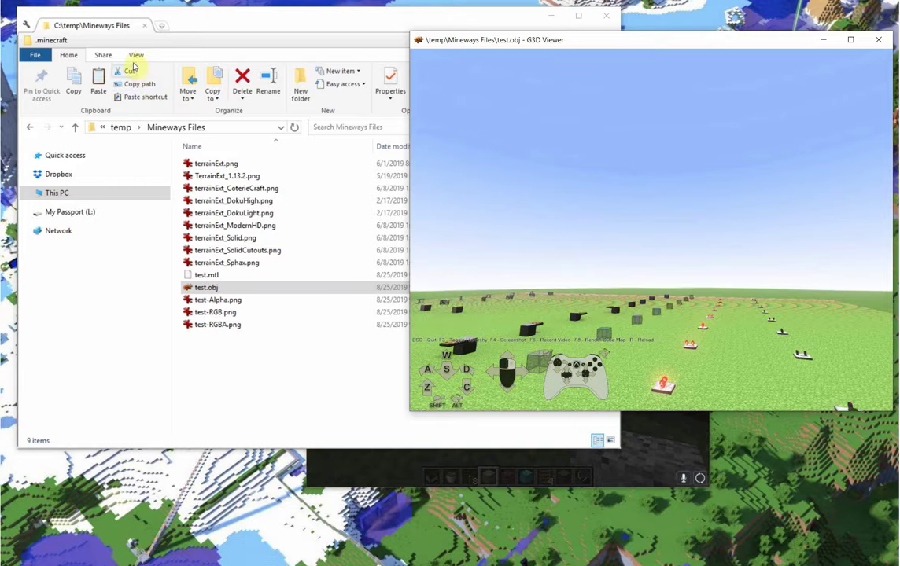
Switch back to Mineways and open the Voxelia 1.12.2 ruinable world.
{"action": "key", "text": "alt+Tab"}
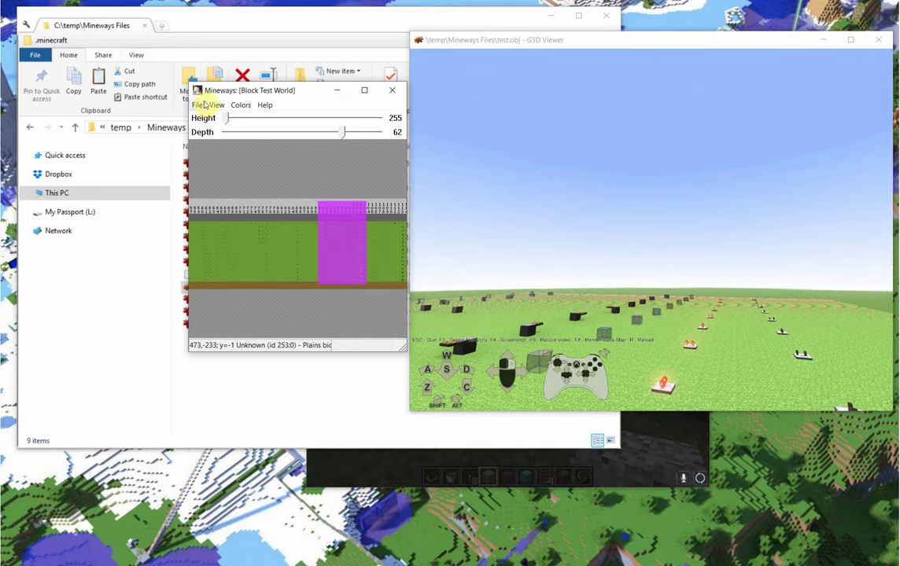
{"action": "left_click", "coordinate": [198, 105]}
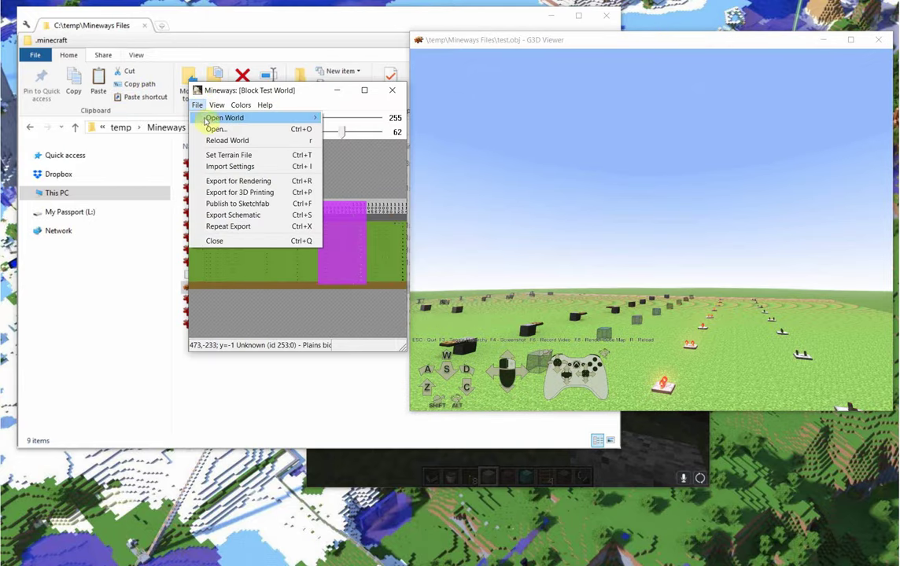
{"action": "mouse_move", "coordinate": [220, 118]}
{"action": "left_click", "coordinate": [346, 378]}
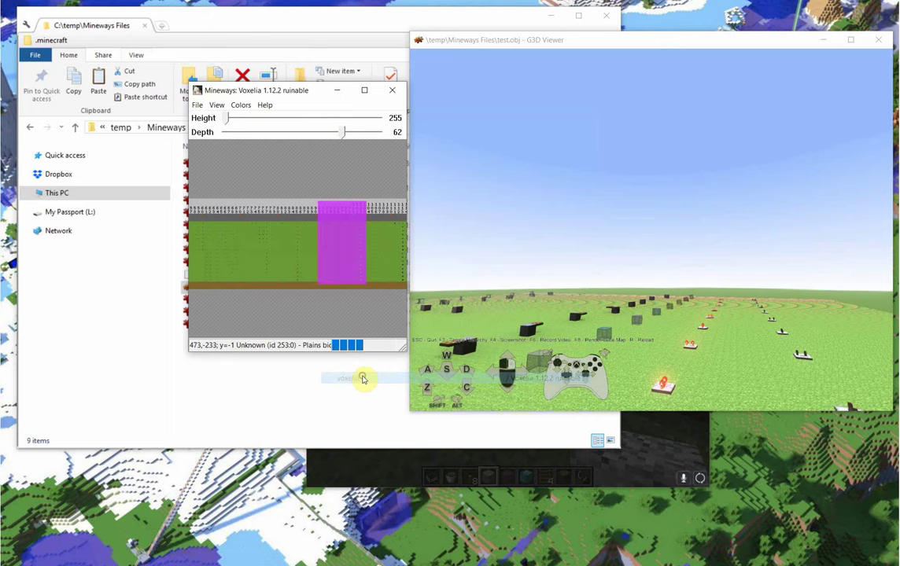
{"action": "scroll", "coordinate": [307, 272], "scroll_direction": "up", "scroll_amount": 2}
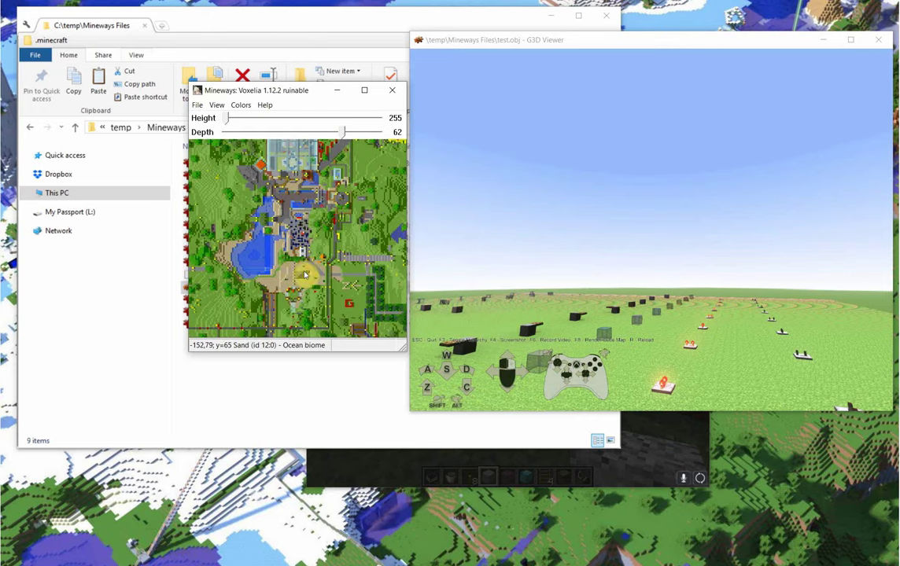
{"action": "scroll", "coordinate": [314, 252], "scroll_direction": "up", "scroll_amount": 3}
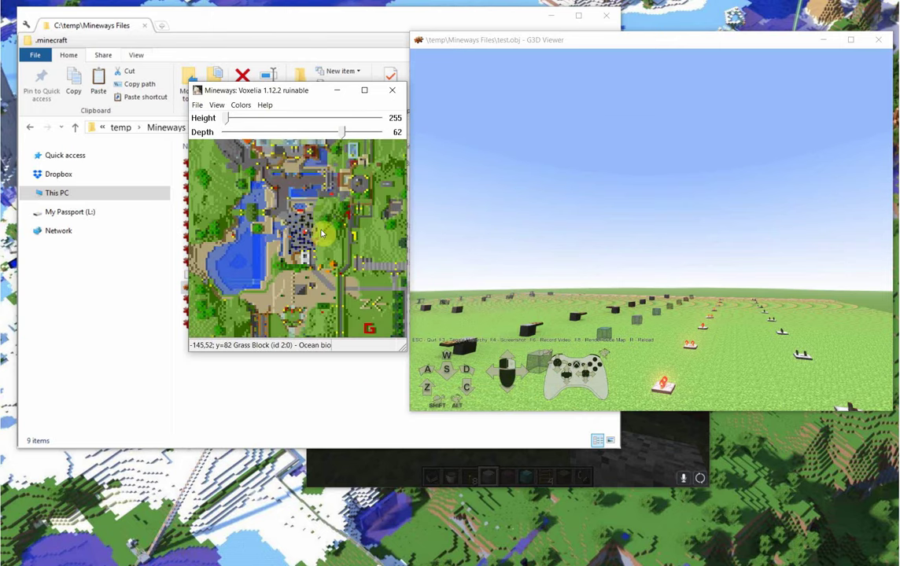
Select the flower garden area below the red G, starting at about X -119, Z 124, and accept the depth correction to 64.
{"action": "key", "text": "F3"}
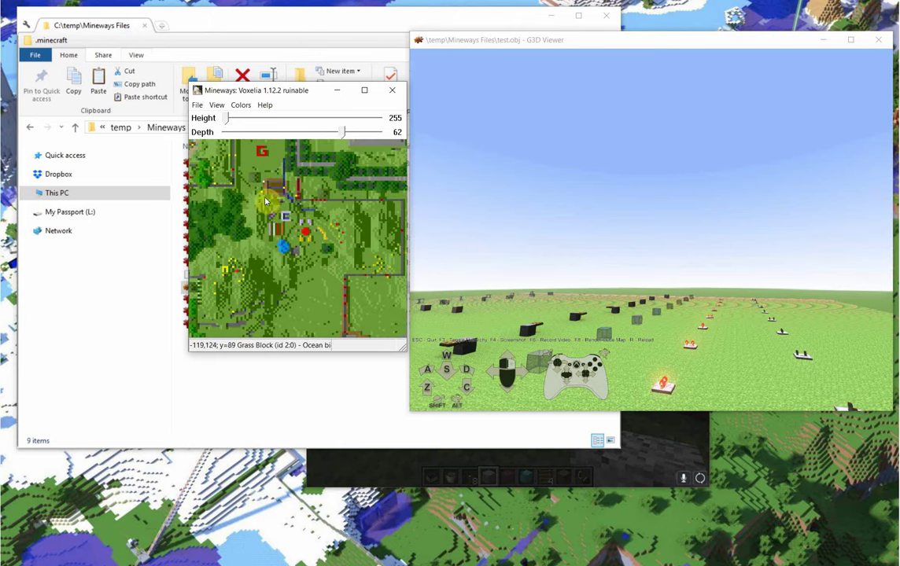
{"action": "right_click_drag", "start_coordinate": [265, 201], "coordinate": [351, 271]}
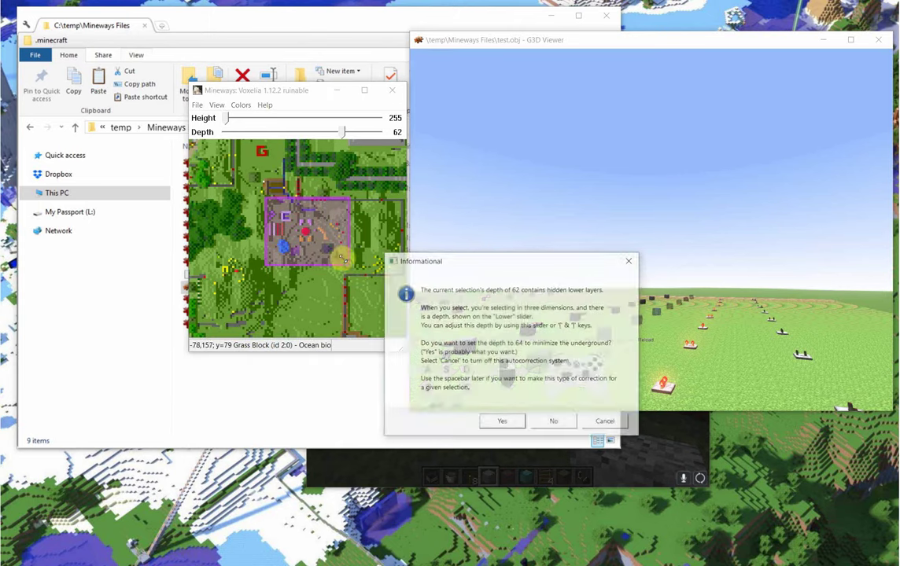
{"action": "left_click", "coordinate": [506, 426]}
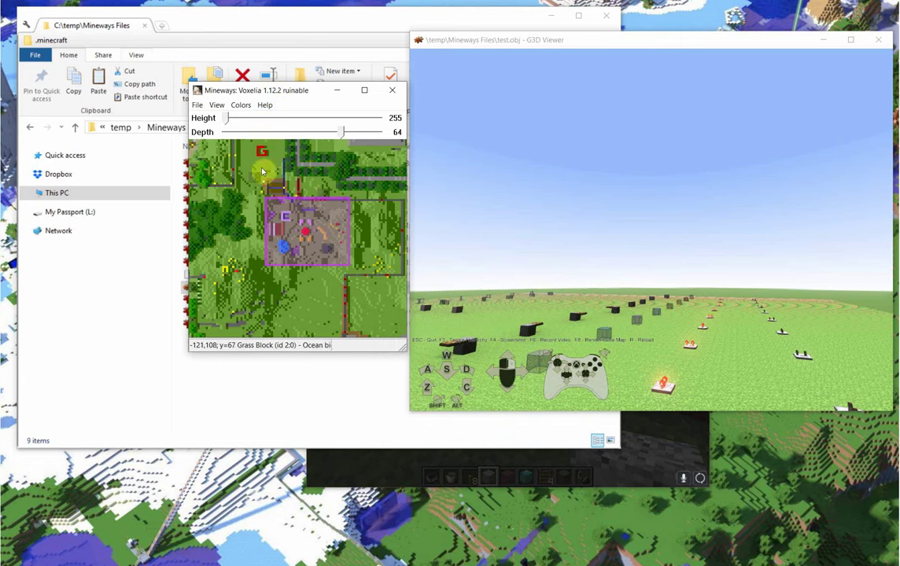
Switch to G3D Viewer and reload the test.obj model.
{"action": "left_click", "coordinate": [514, 205]}
{"action": "key", "text": "r"}
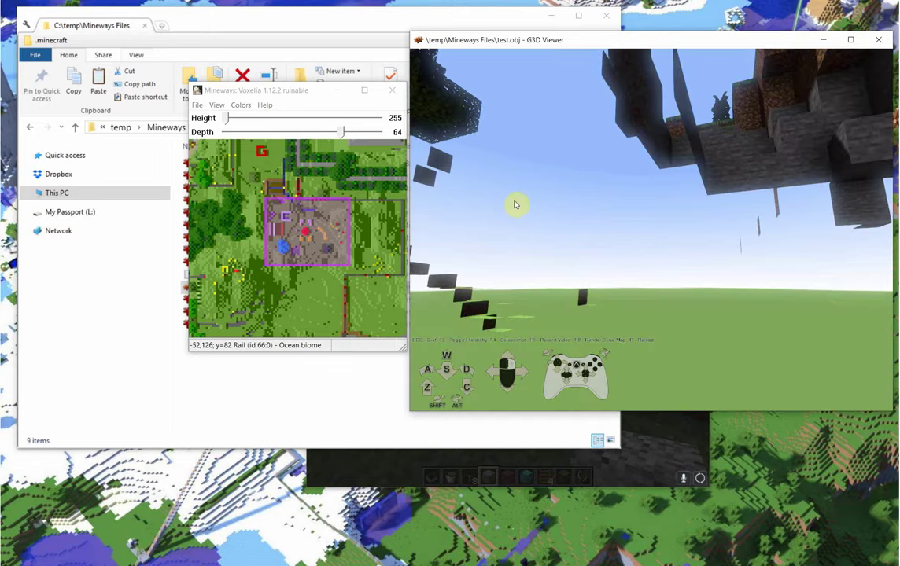
Fly up and around the reloaded Voxelia model to examine the flower beds, pond and terraces from above.
{"action": "key", "text": "w"}
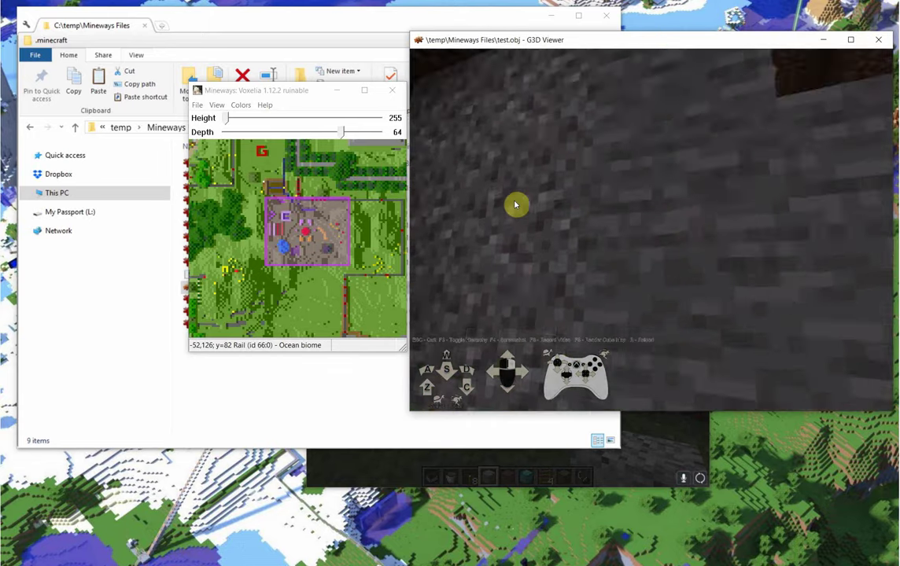
{"action": "key", "text": "c"}
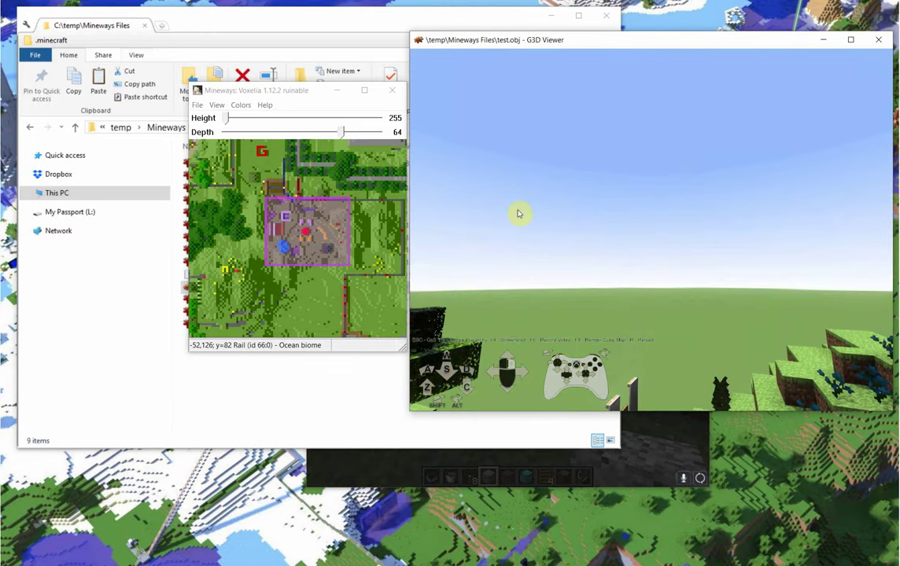
{"action": "right_click_drag", "start_coordinate": [517, 210], "coordinate": [707, 282]}
{"action": "key", "text": "c"}
{"action": "key", "text": "d"}
{"action": "key", "text": "w"}
{"action": "key", "text": "a"}
{"action": "key", "text": "c"}
{"action": "key", "text": "d"}
{"action": "key", "text": "w"}
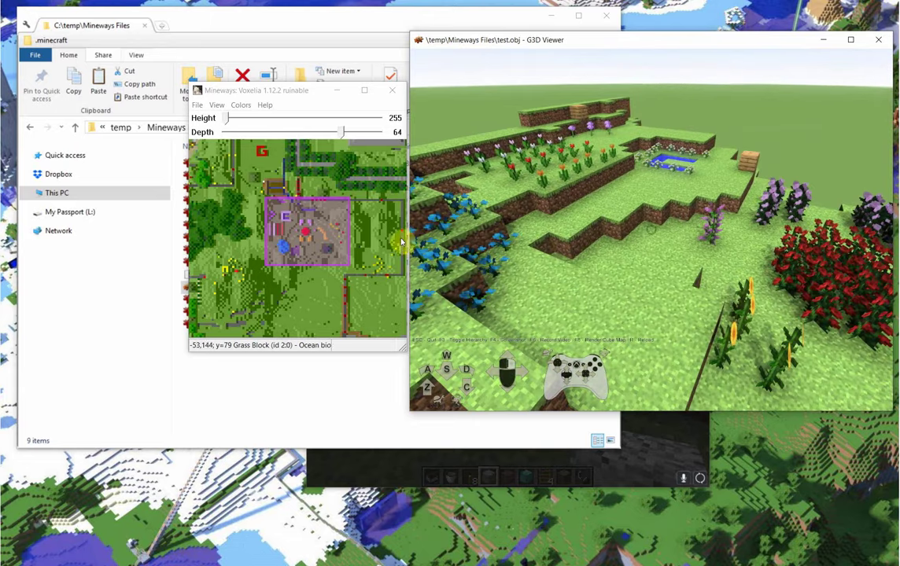
Switch to Minecraft, resume the game and lay a row of speckled stone blocks on the grass in the garden.
{"action": "scroll", "coordinate": [300, 258], "scroll_direction": "up", "scroll_amount": 5}
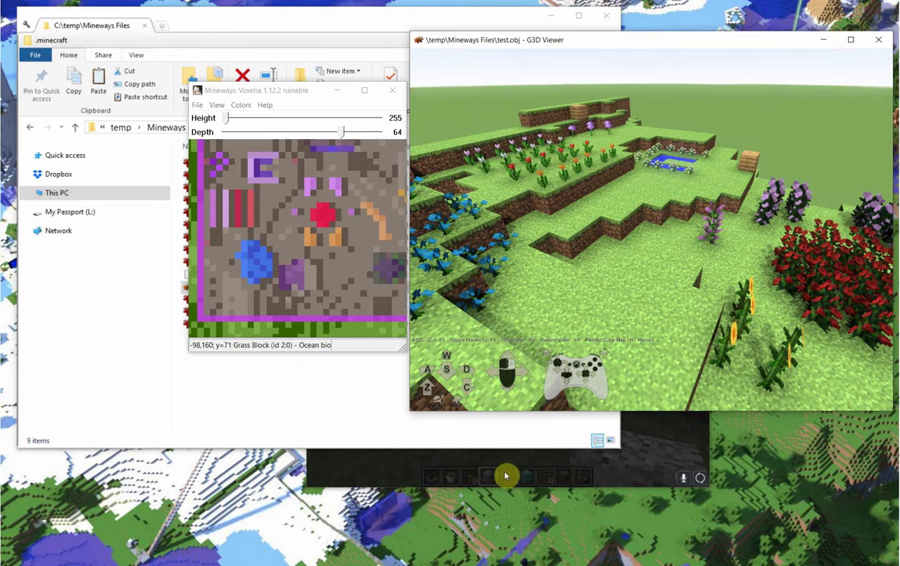
{"action": "left_click", "coordinate": [656, 453]}
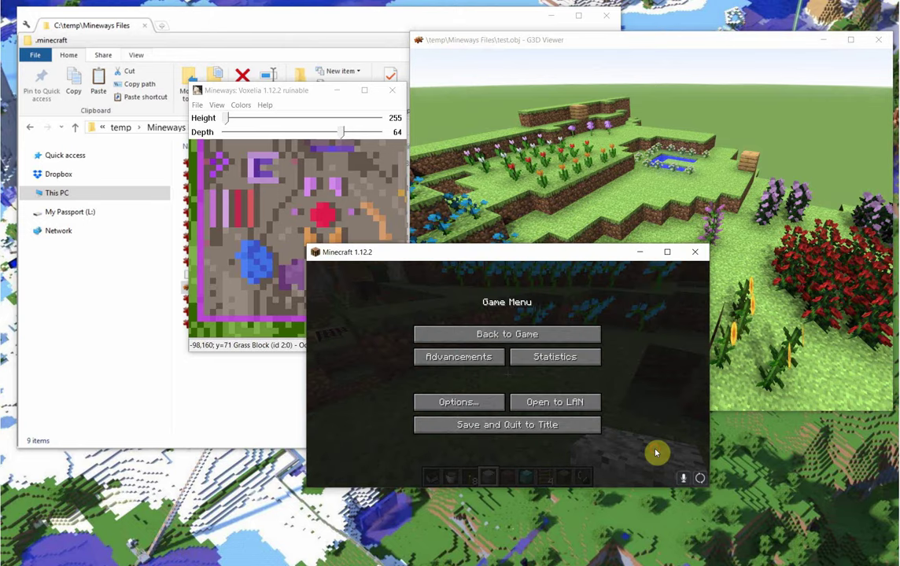
{"action": "left_click", "coordinate": [532, 339]}
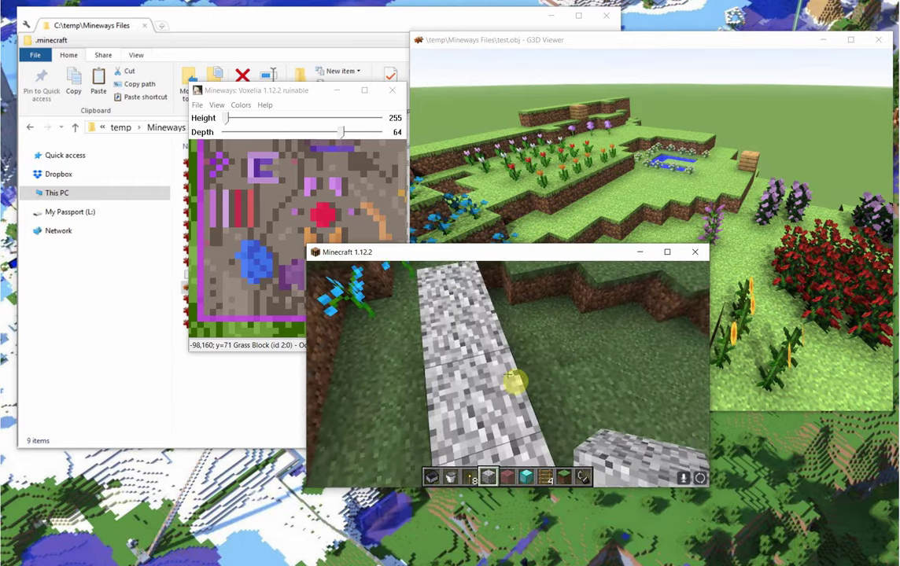
{"action": "right_click", "coordinate": [515, 379]}
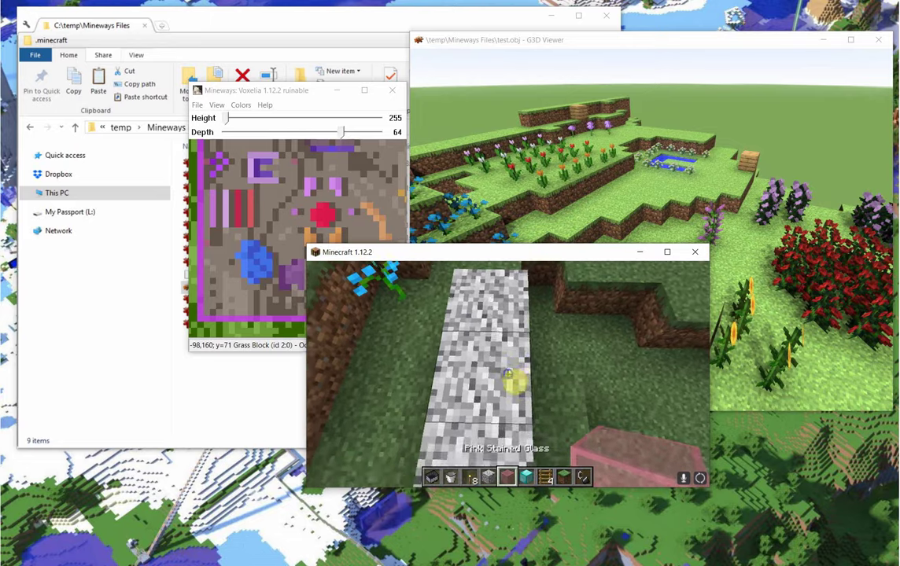
Cover the row of stone blocks with Pink Stained Glass blocks.
{"action": "right_click", "coordinate": [509, 376]}
{"action": "right_click", "coordinate": [508, 376]}
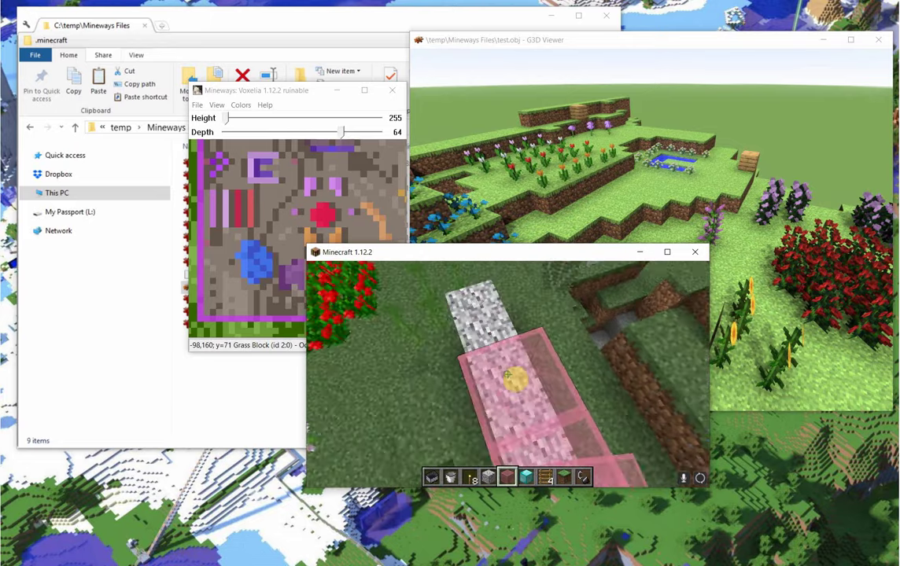
{"action": "right_click", "coordinate": [508, 375]}
Place a Block of Diamond on top of the pink glass, add a Torch, and pause the game.
{"action": "scroll", "coordinate": [509, 375], "scroll_direction": "down", "scroll_amount": 1}
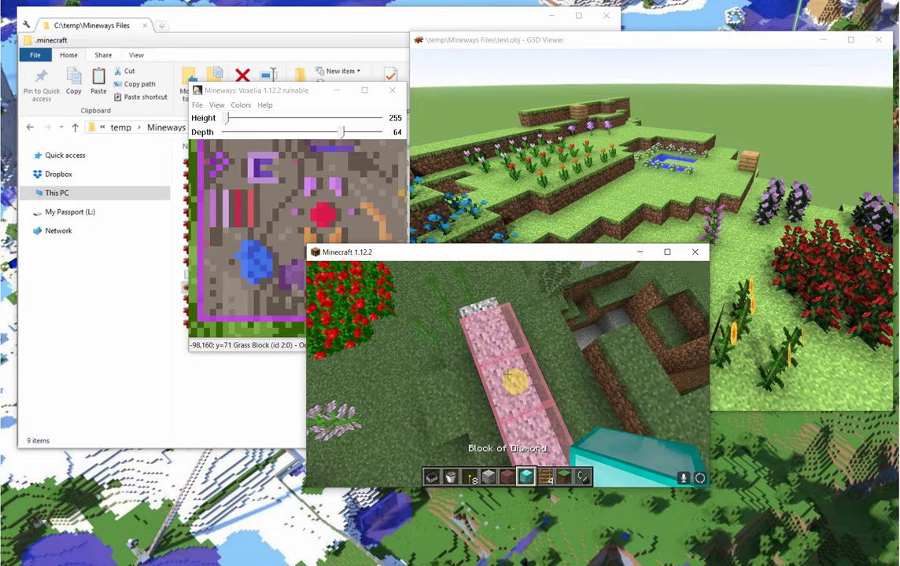
{"action": "right_click", "coordinate": [509, 376]}
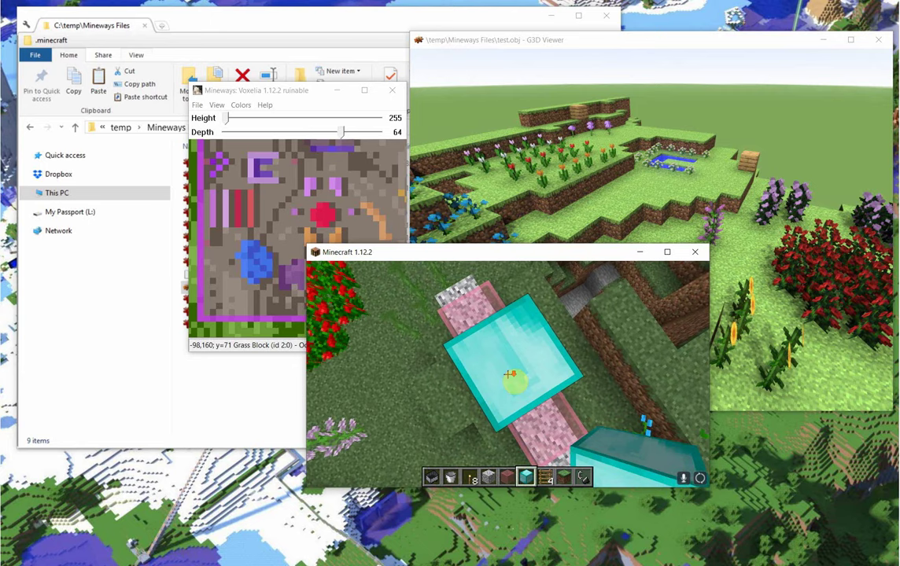
{"action": "scroll", "coordinate": [508, 375], "scroll_direction": "up", "scroll_amount": 1}
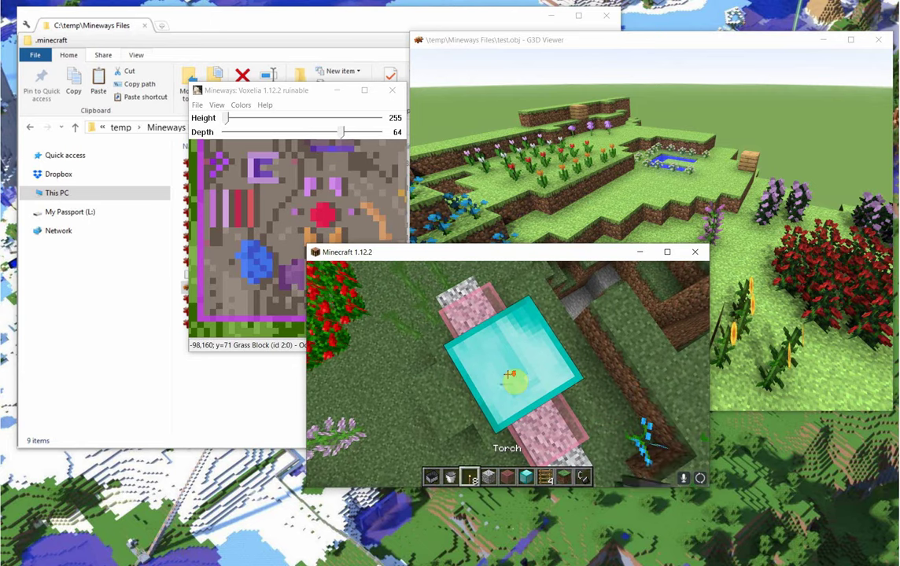
{"action": "right_click", "coordinate": [508, 376]}
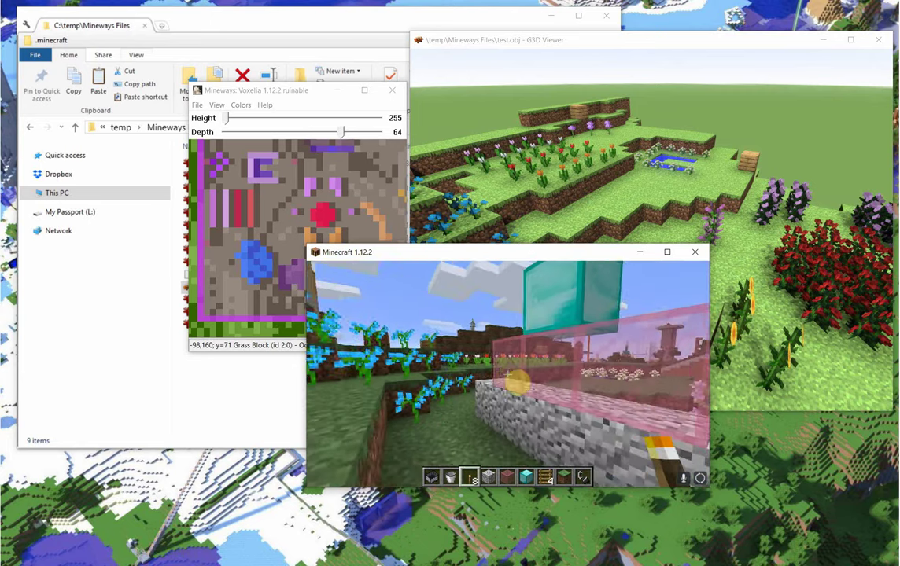
{"action": "key", "text": "Escape"}
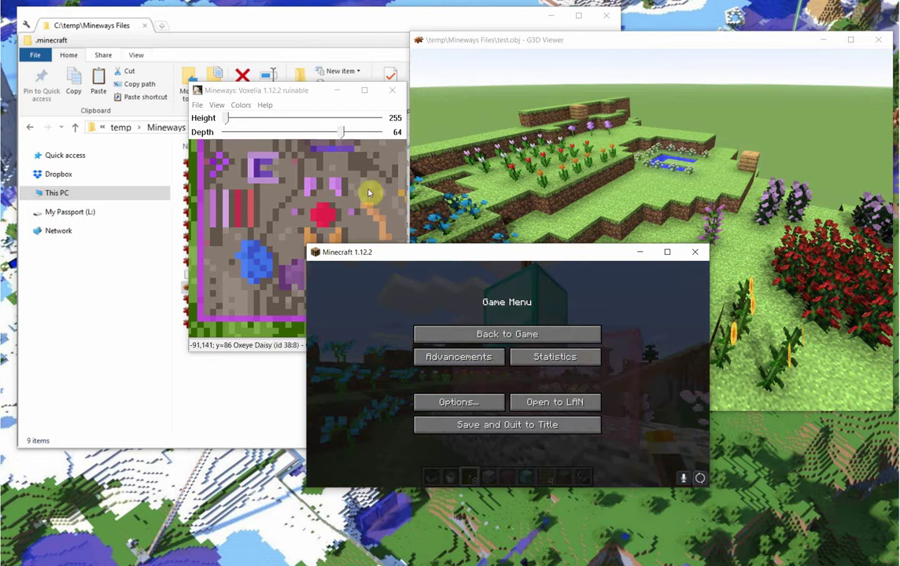
Re-export the edited Voxelia garden from Mineways and examine the new stone, pink glass, diamond and torch blocks in the reloaded G3D Viewer model.
{"action": "left_click", "coordinate": [288, 89]}
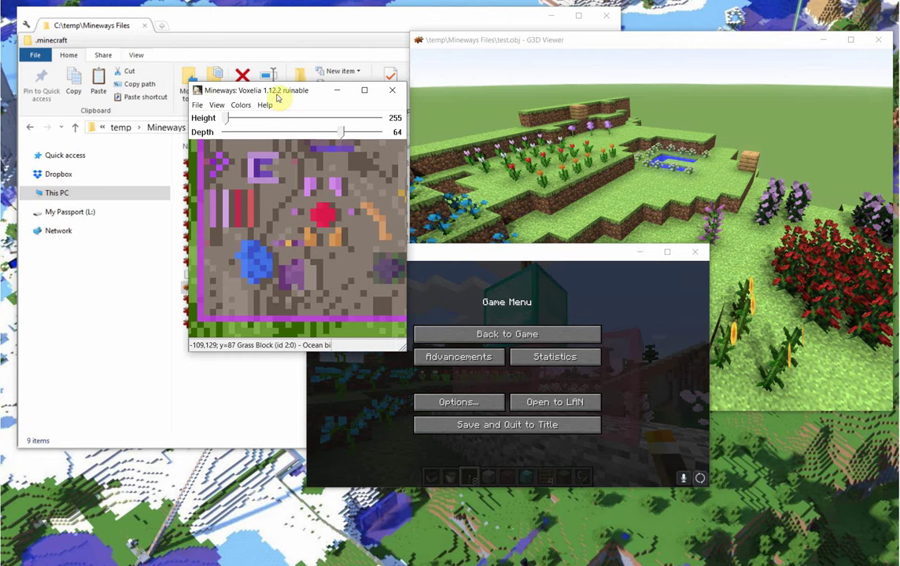
{"action": "left_click", "coordinate": [509, 57]}
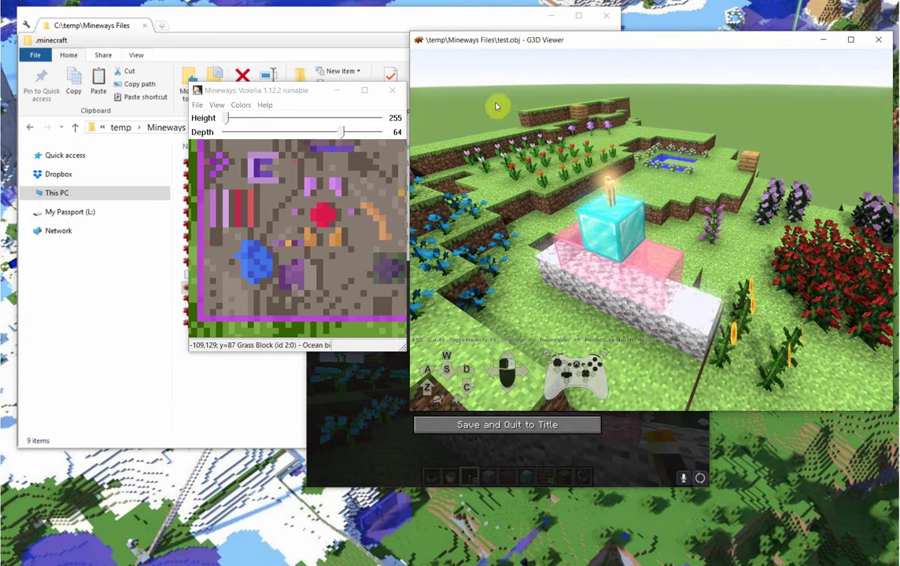
{"action": "right_click_drag", "start_coordinate": [569, 307], "coordinate": [850, 291]}
{"action": "right_click_drag", "start_coordinate": [652, 229], "coordinate": [598, 225]}
{"action": "key", "text": "d"}
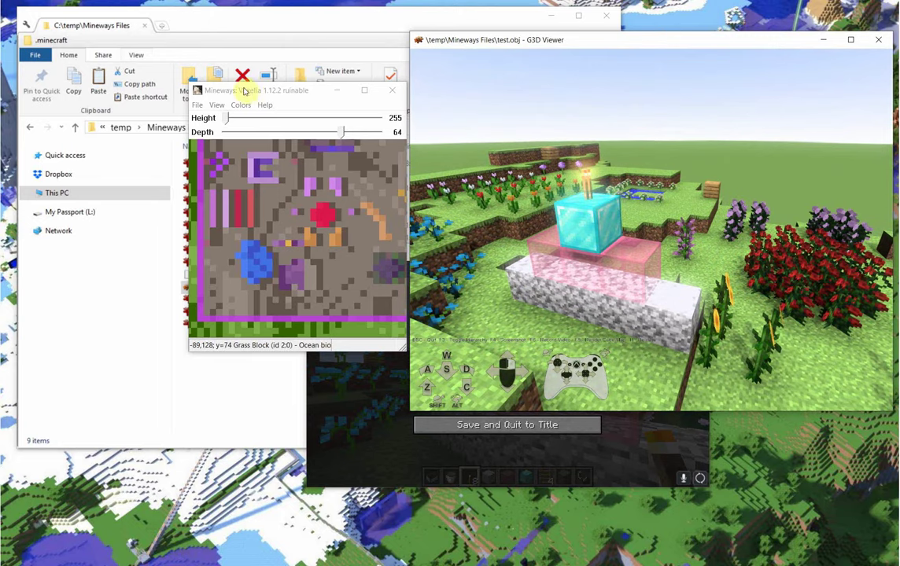
Select the square area around the stone tower on the Mineways map and set the depth to 58.
{"action": "scroll", "coordinate": [271, 256], "scroll_direction": "down", "scroll_amount": 8}
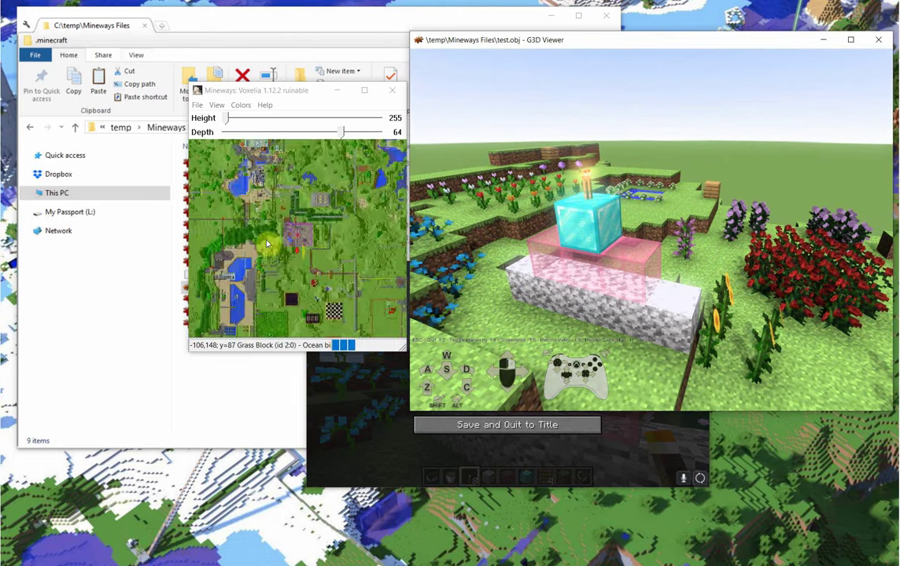
{"action": "left_click_drag", "start_coordinate": [252, 234], "coordinate": [291, 269]}
{"action": "scroll", "coordinate": [295, 216], "scroll_direction": "up", "scroll_amount": 4}
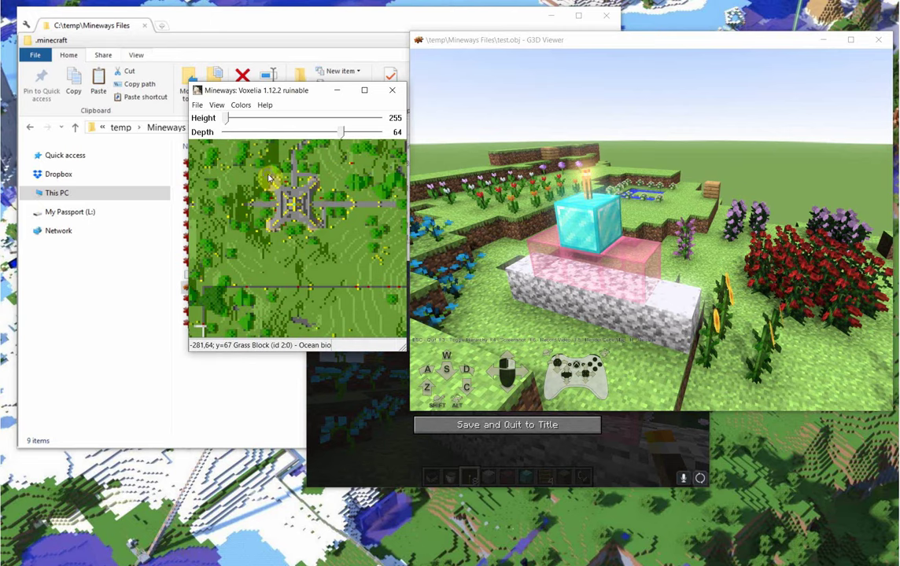
{"action": "right_click_drag", "start_coordinate": [268, 178], "coordinate": [323, 235]}
{"action": "left_click", "coordinate": [507, 409]}
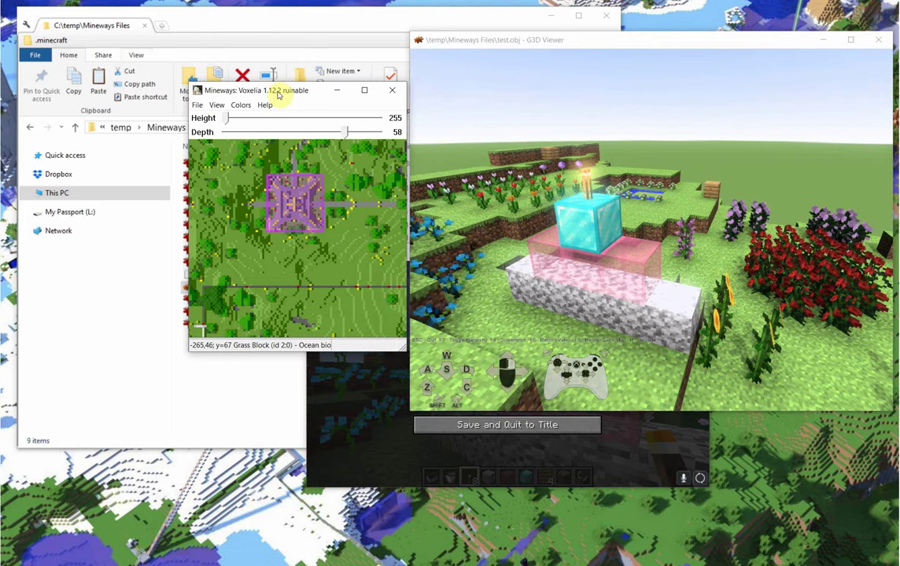
Export the selected tower and fly around the reloaded model in G3D Viewer to examine its arches, glass platform and trees.
{"action": "left_click", "coordinate": [529, 110]}
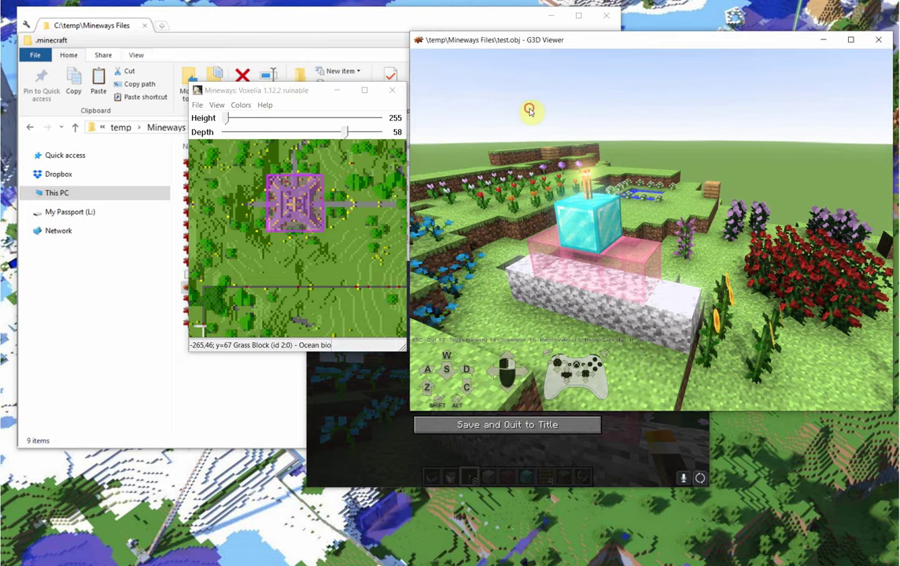
{"action": "key", "text": "r"}
{"action": "right_click_drag", "start_coordinate": [530, 112], "coordinate": [392, 145]}
{"action": "key", "text": "a"}
{"action": "key", "text": "w"}
{"action": "key", "text": "a"}
{"action": "key", "text": "d"}
{"action": "key", "text": "d"}
{"action": "key", "text": "a"}
{"action": "key", "text": "a"}
{"action": "key", "text": "d"}
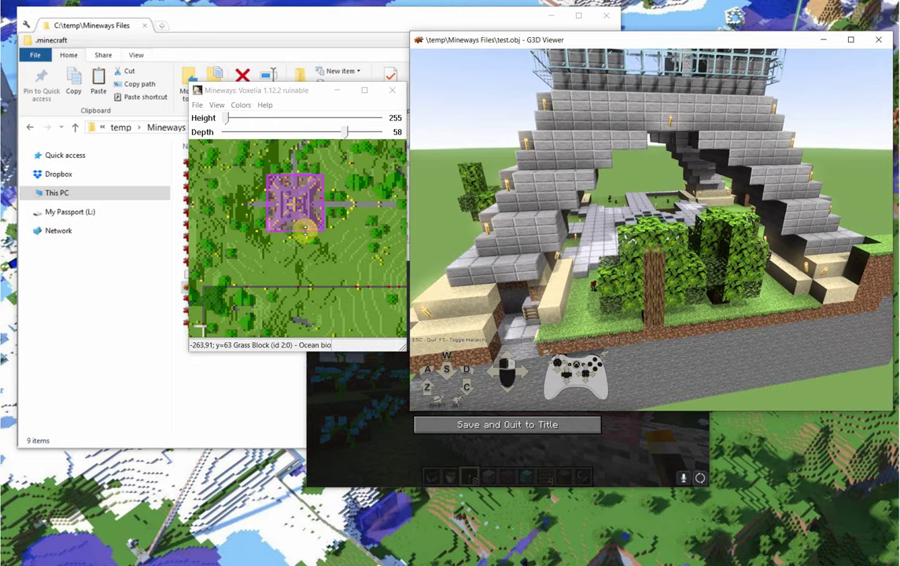
Enlarge the map selection slightly around the tower, re-export it and reload the model in G3D Viewer.
{"action": "left_click", "coordinate": [304, 178]}
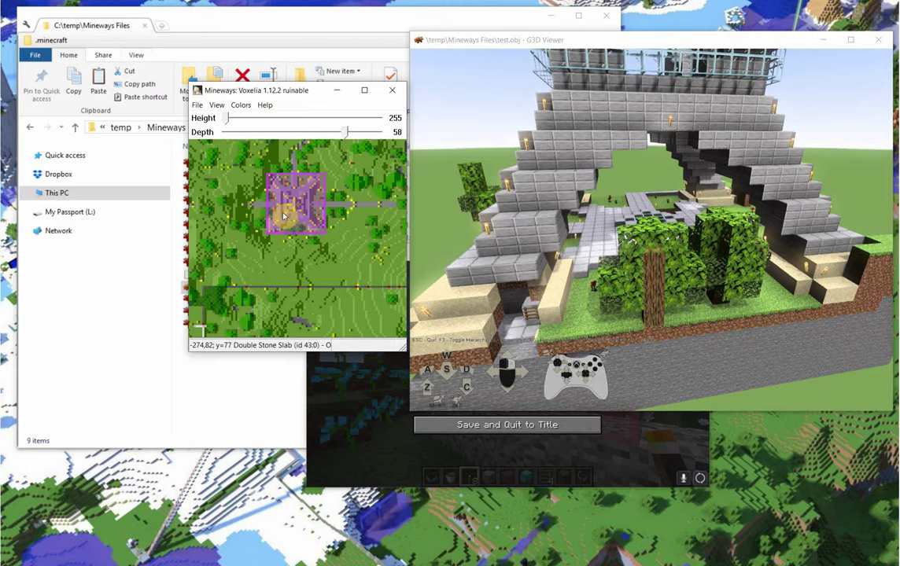
{"action": "key", "text": "ctrl+x"}
{"action": "left_click", "coordinate": [446, 155]}
{"action": "key", "text": "r"}
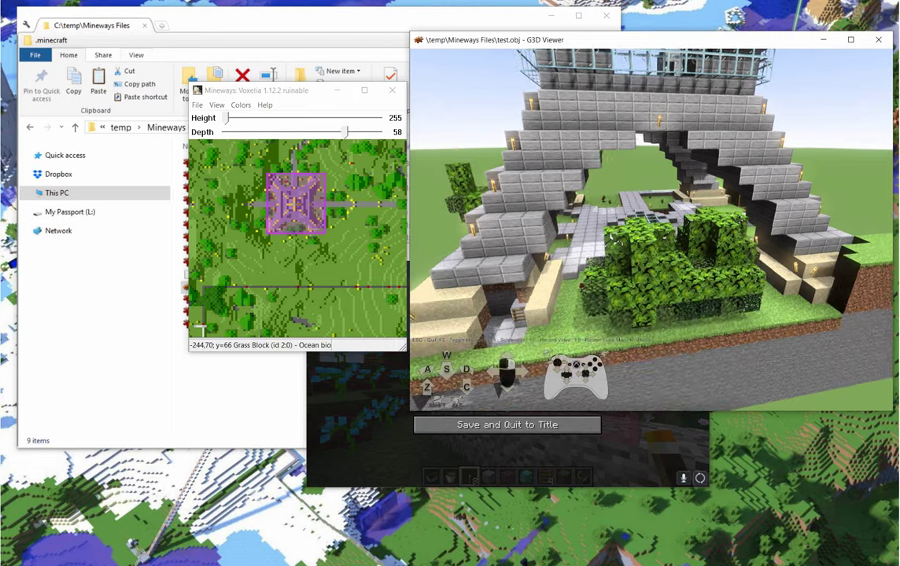
Fly around and above the tower model to examine its corners, trees, glass platform and paved courtyard.
{"action": "key", "text": "a"}
{"action": "key", "text": "s"}
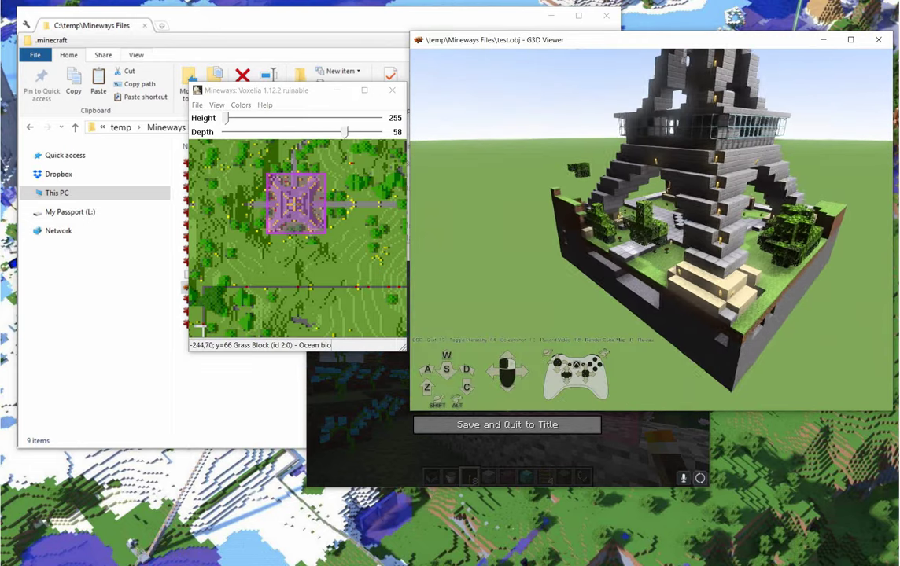
{"action": "key", "text": "d"}
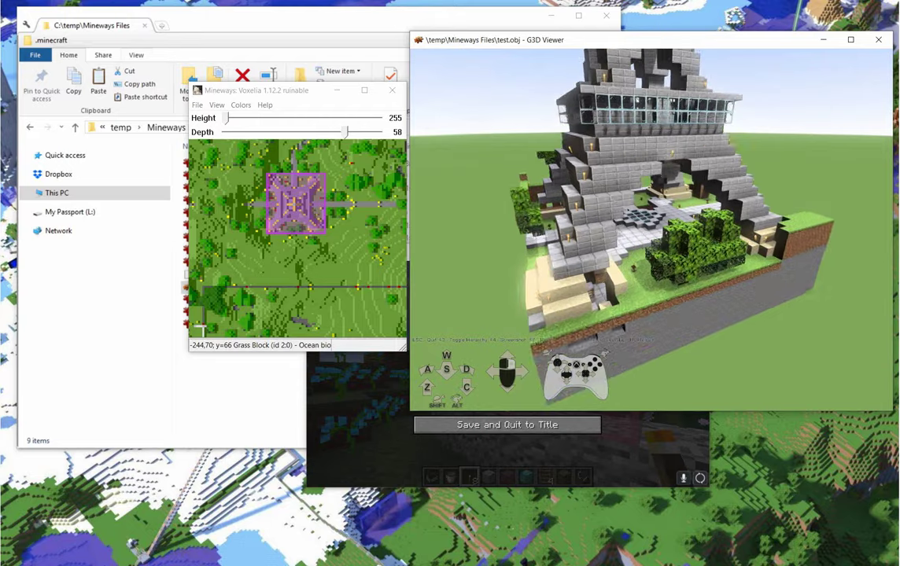
{"action": "key", "text": "a"}
{"action": "key", "text": "z"}
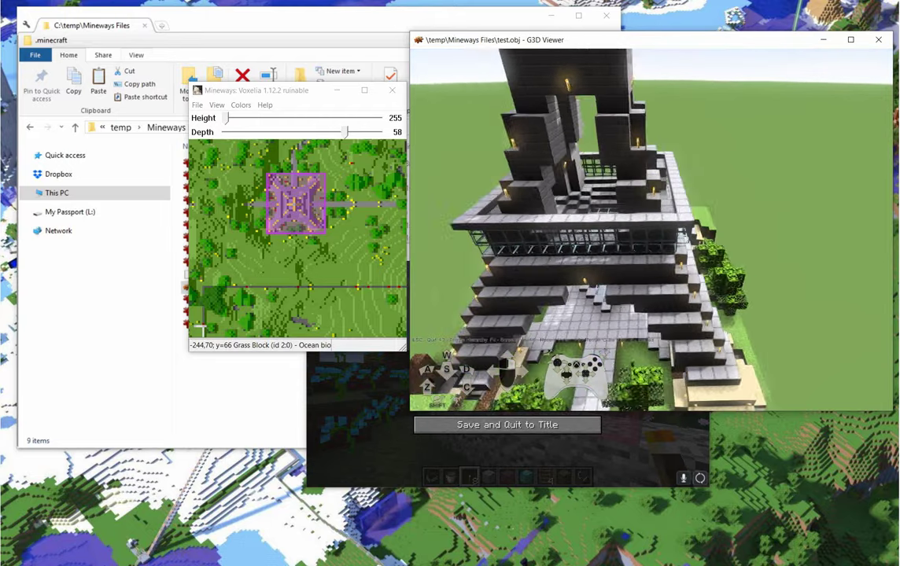
{"action": "key", "text": "a"}
{"action": "key", "text": "w"}
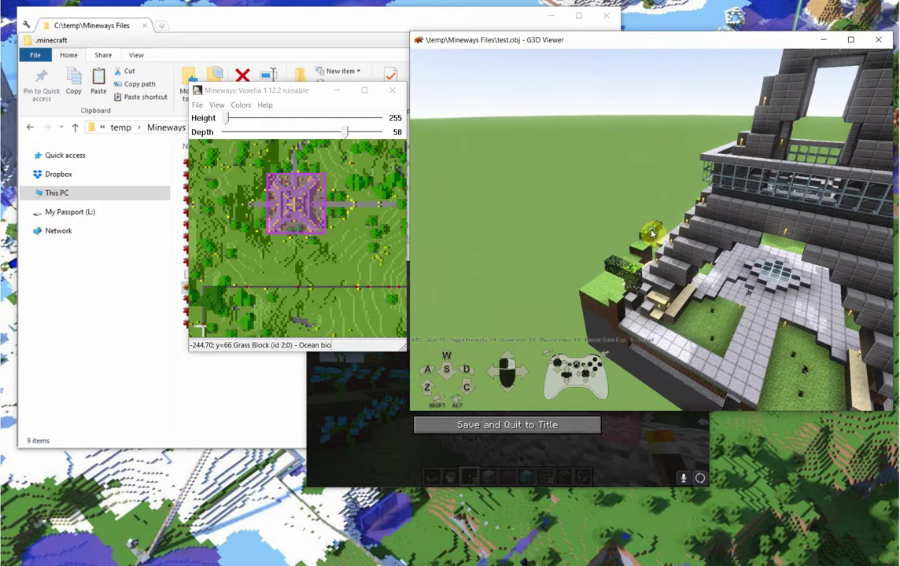
Add a new color scheme in Mineways and name it "no trees".
{"action": "left_click", "coordinate": [241, 104]}
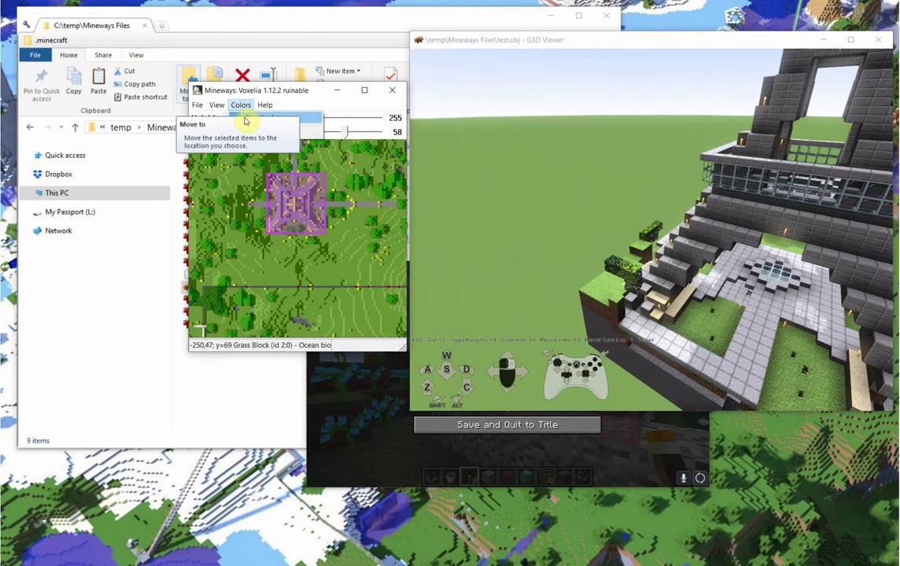
{"action": "left_click", "coordinate": [248, 132]}
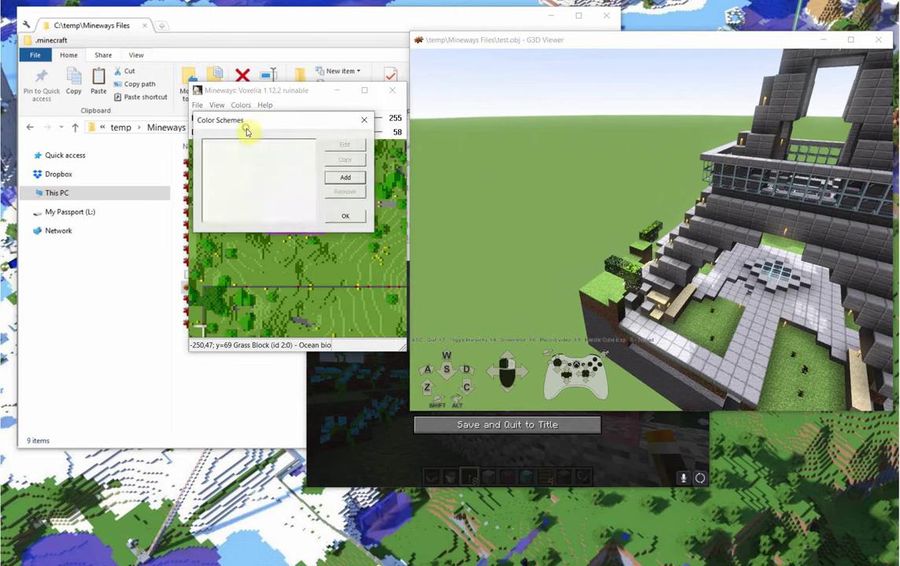
{"action": "left_click", "coordinate": [349, 179]}
{"action": "left_click", "coordinate": [243, 145]}
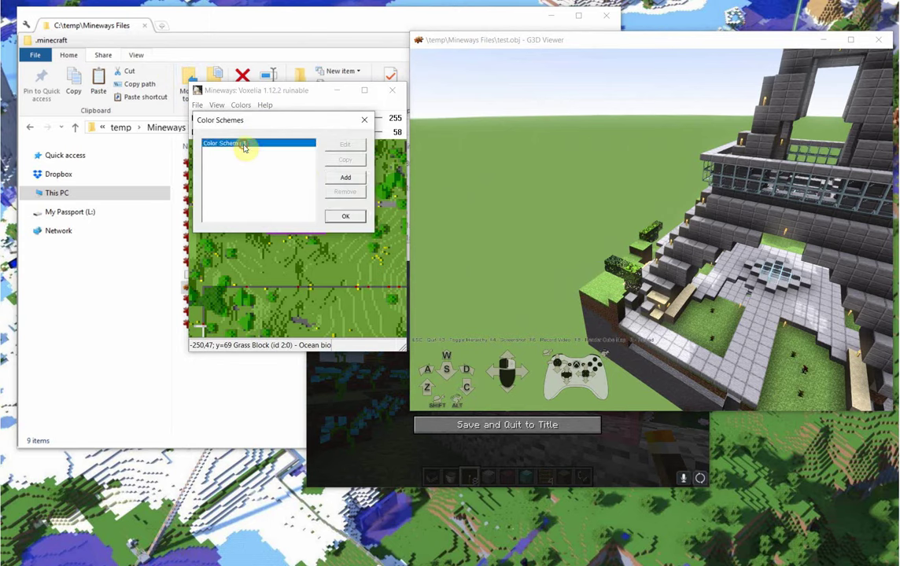
{"action": "left_click", "coordinate": [342, 145]}
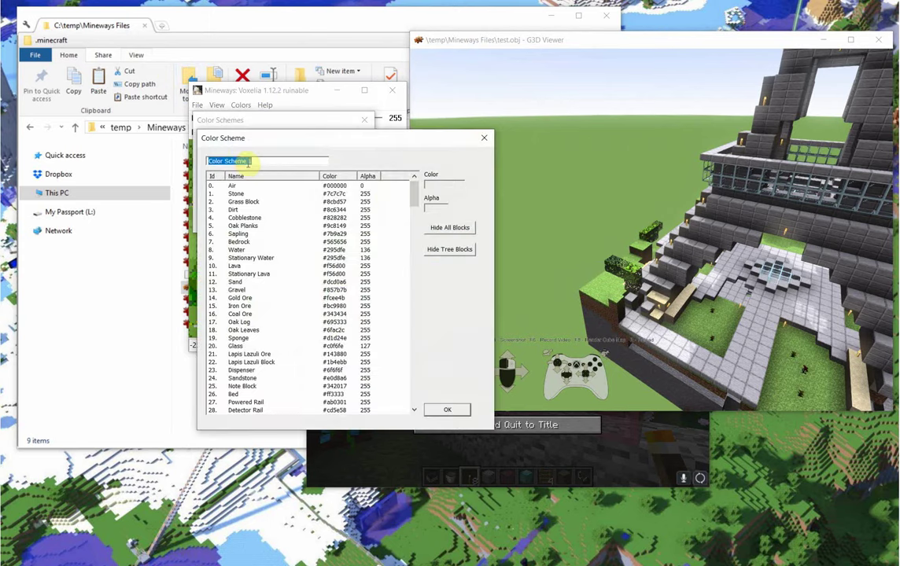
{"action": "left_click_drag", "start_coordinate": [261, 162], "coordinate": [170, 156]}
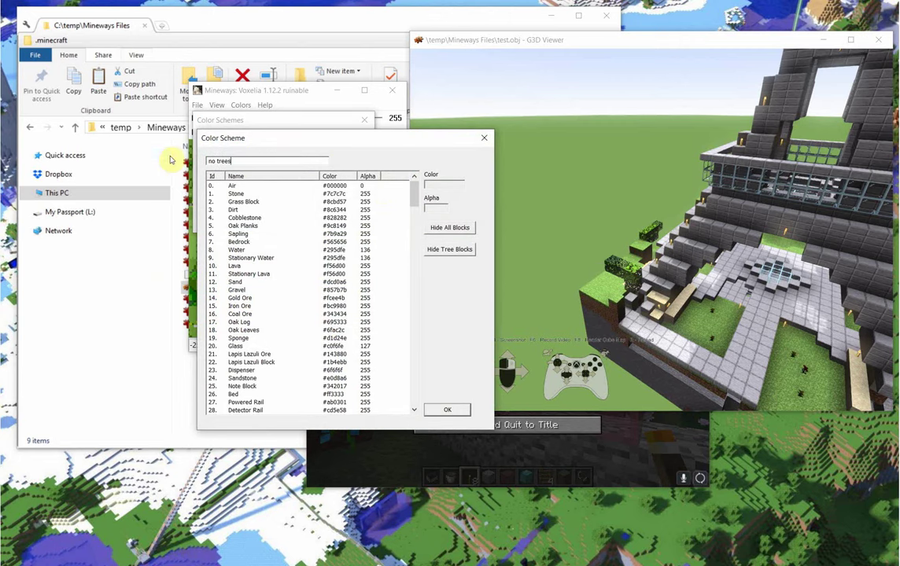
Hide all tree blocks in the "no trees" scheme and apply it to the map.
{"action": "left_click", "coordinate": [450, 250]}
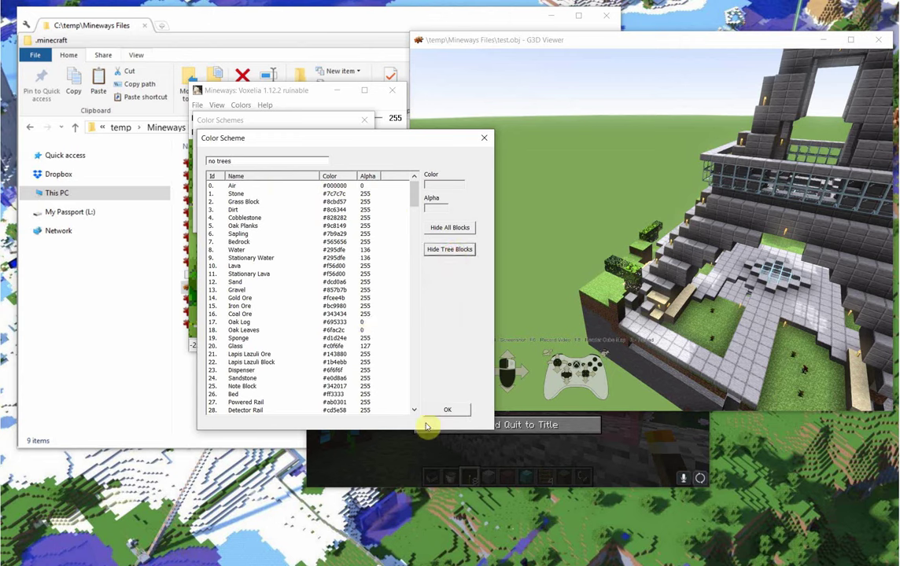
{"action": "left_click", "coordinate": [447, 410]}
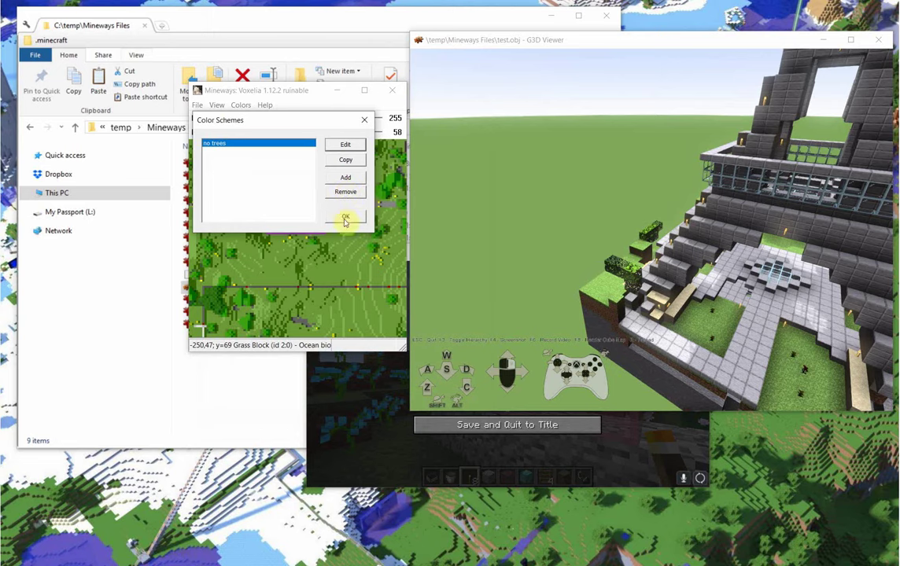
{"action": "left_click", "coordinate": [345, 218]}
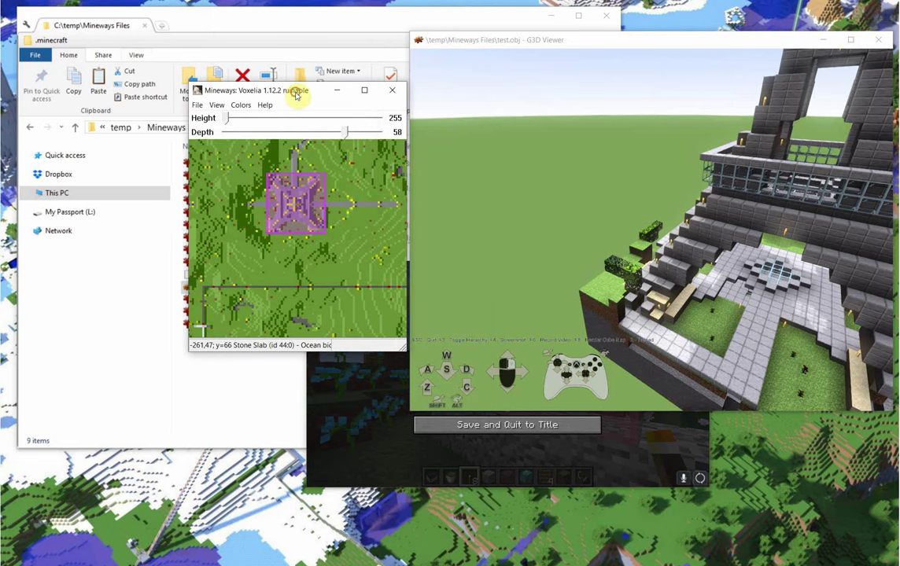
Re-export the tower with the "no trees" scheme and examine the reloaded model from several sides in G3D Viewer.
{"action": "left_click", "coordinate": [584, 185]}
{"action": "key", "text": "s"}
{"action": "right_click_drag", "start_coordinate": [585, 185], "coordinate": [335, 186]}
{"action": "key", "text": "d"}
{"action": "key", "text": "w"}
{"action": "key", "text": "d"}
{"action": "key", "text": "d"}
{"action": "key", "text": "d"}
{"action": "right_click_drag", "start_coordinate": [543, 223], "coordinate": [430, 222]}
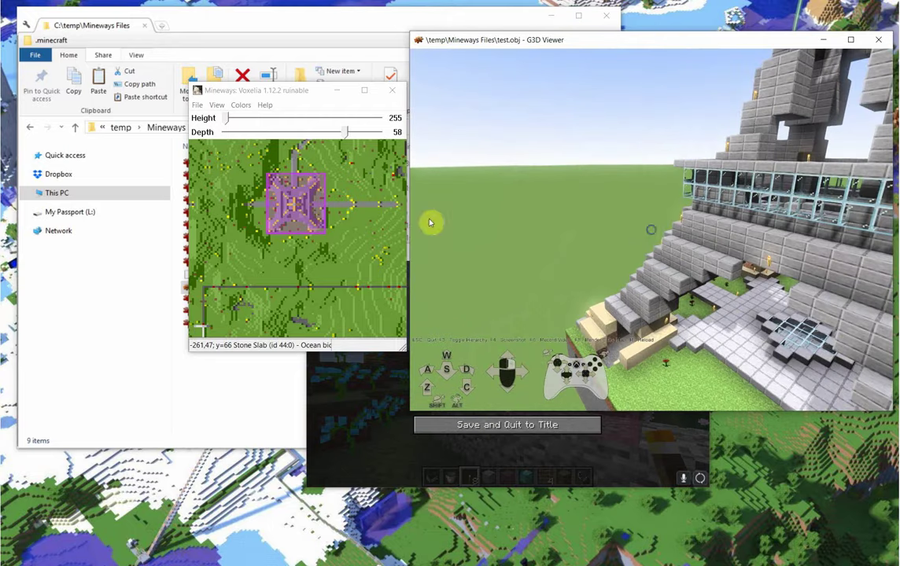
Switch the map back to the Standard colors and add a new color scheme named "no grass".
{"action": "left_click", "coordinate": [241, 104]}
{"action": "left_click", "coordinate": [244, 129]}
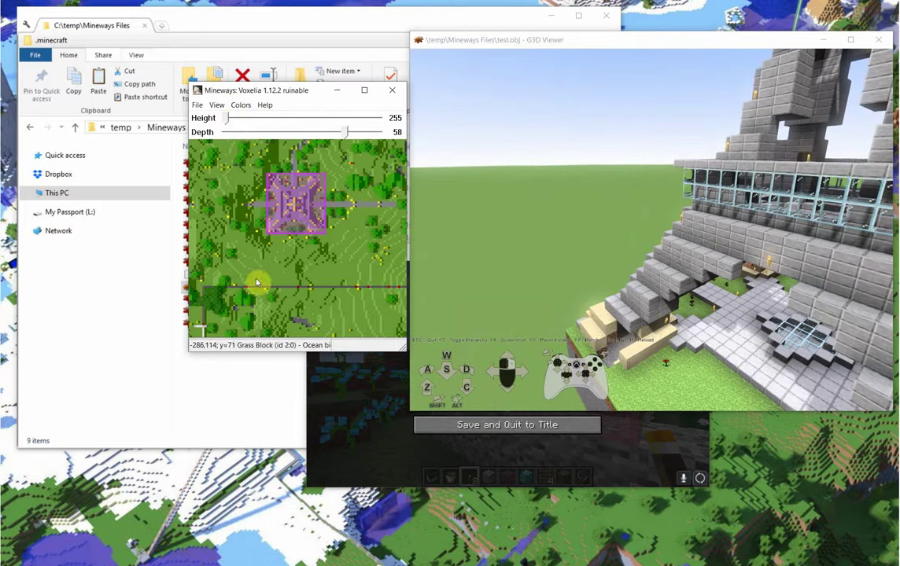
{"action": "left_click", "coordinate": [241, 105]}
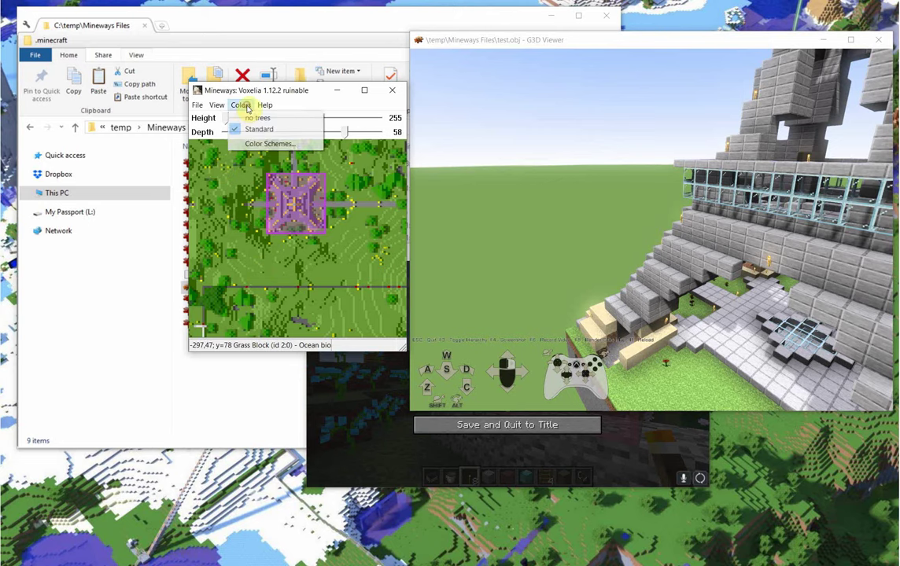
{"action": "left_click", "coordinate": [256, 145]}
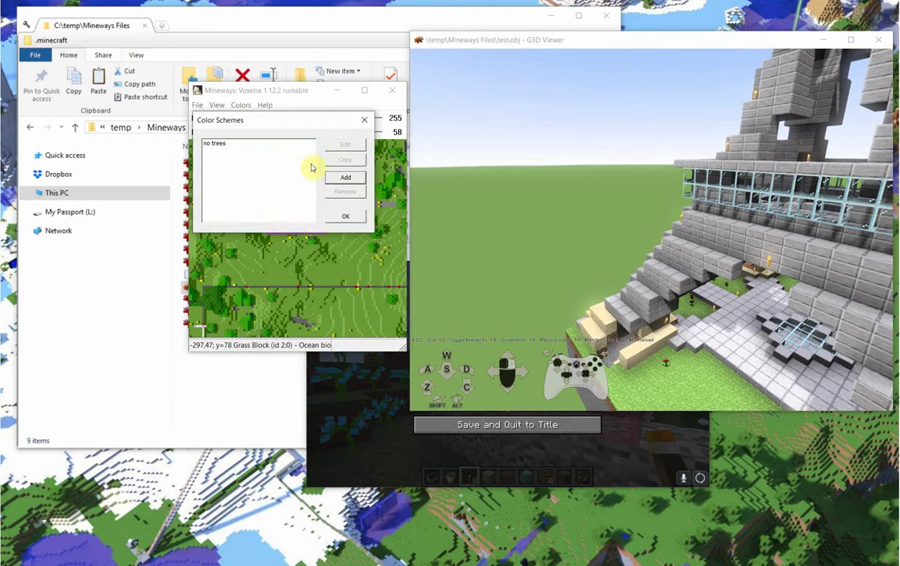
{"action": "left_click", "coordinate": [343, 179]}
{"action": "left_click", "coordinate": [228, 144]}
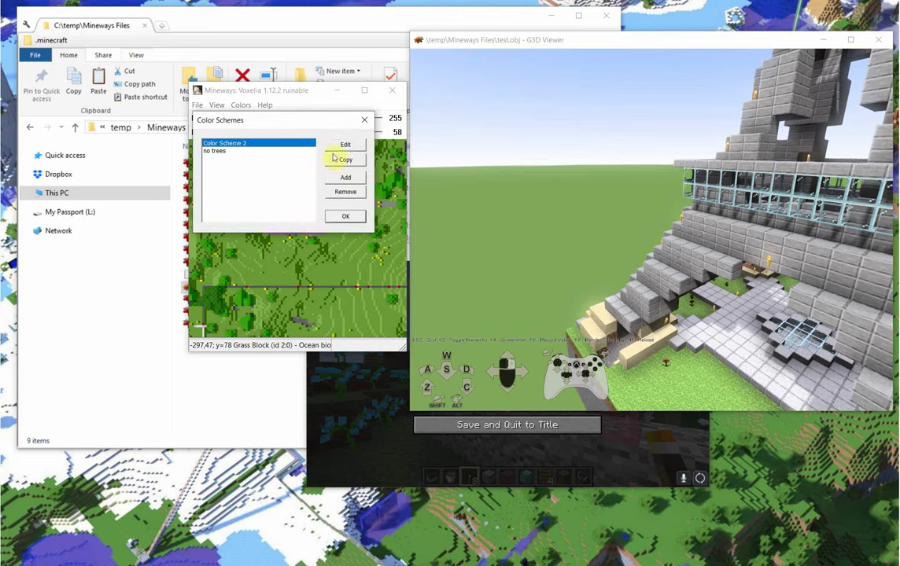
{"action": "left_click", "coordinate": [345, 146]}
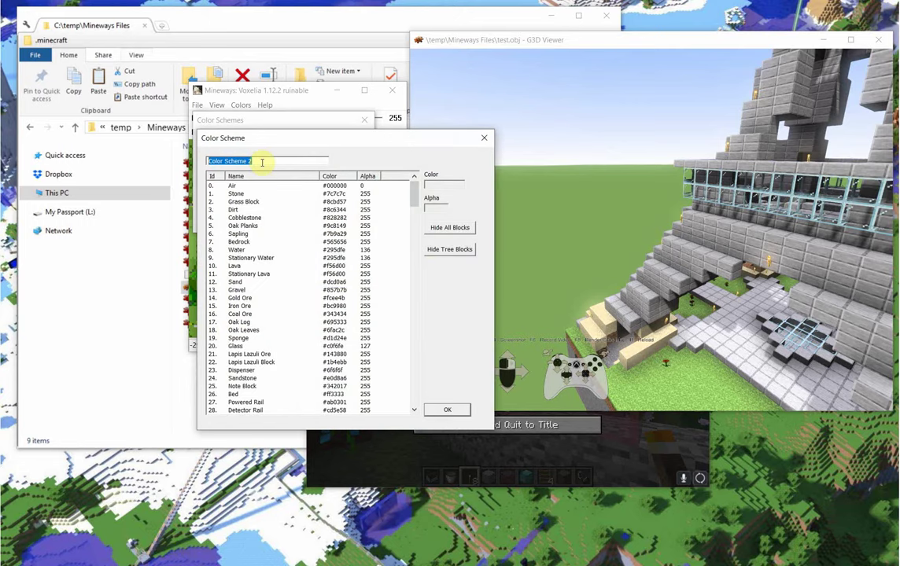
{"action": "type", "text": "no grass"}
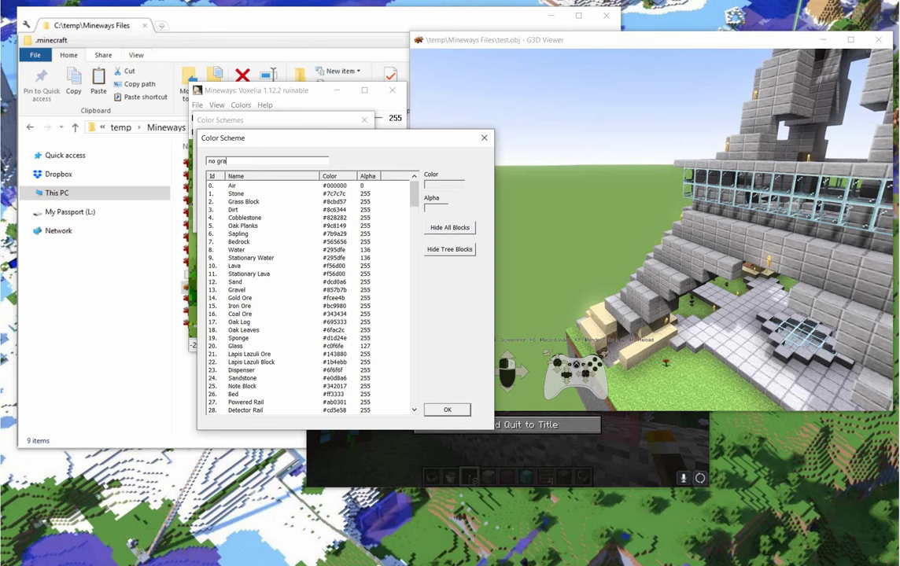
Set the Grass Block's alpha to 0 in the "no grass" scheme and apply it to the map.
{"action": "left_click", "coordinate": [246, 203]}
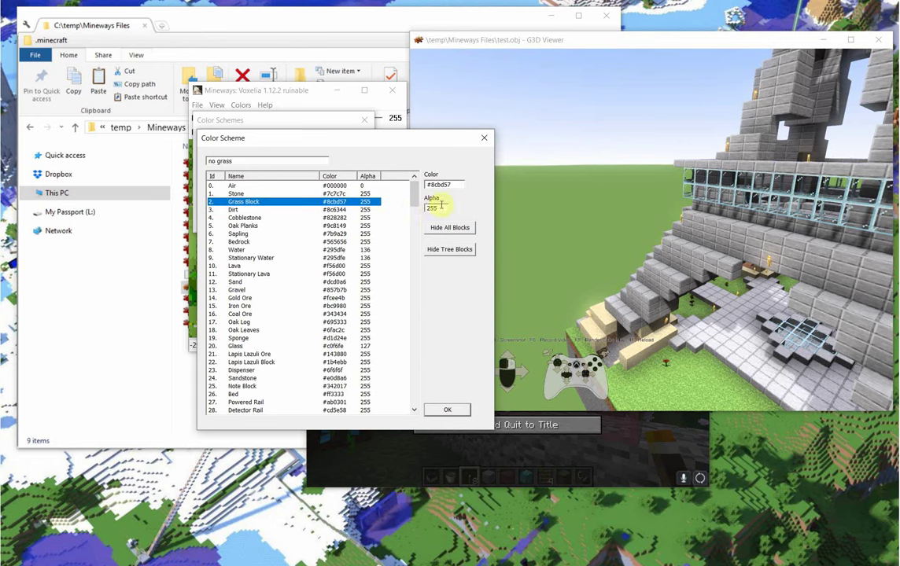
{"action": "left_click_drag", "start_coordinate": [441, 206], "coordinate": [391, 206]}
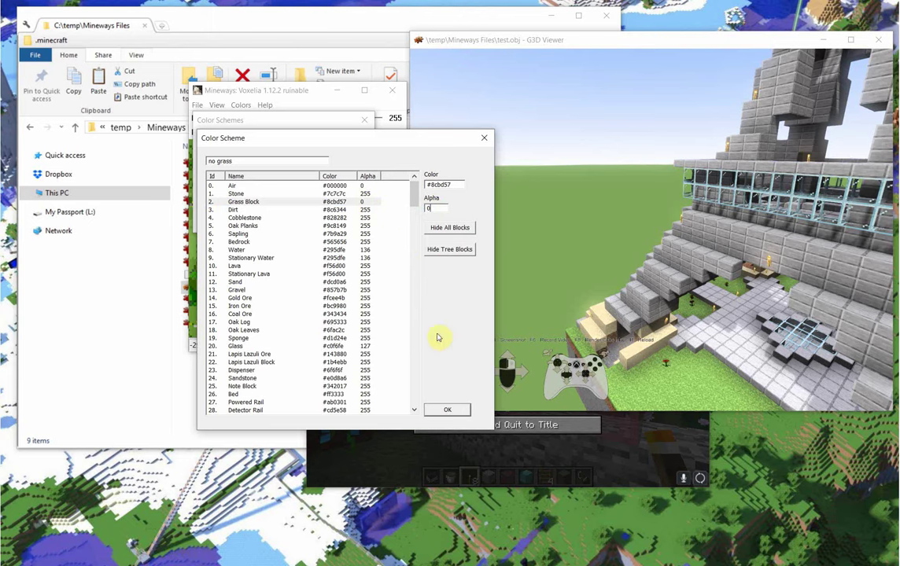
{"action": "left_click", "coordinate": [447, 411]}
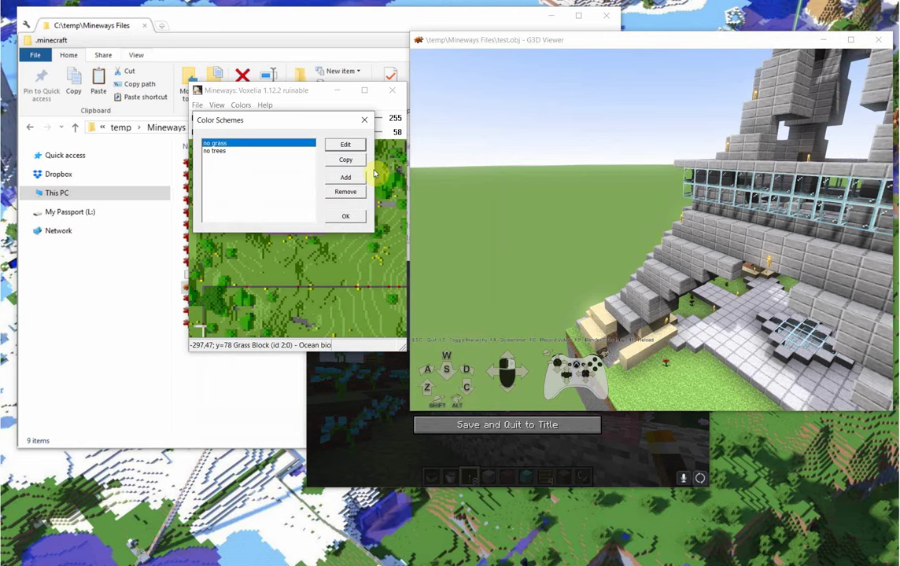
{"action": "left_click", "coordinate": [346, 221]}
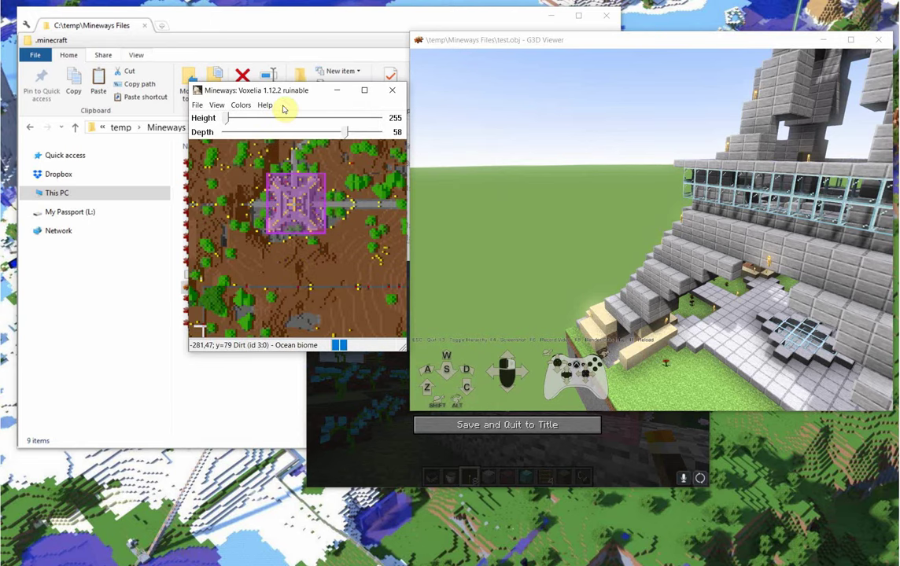
Re-export the tower with the "no grass" scheme and examine the exposed ground around it in the reloaded G3D Viewer model.
{"action": "left_click", "coordinate": [508, 156]}
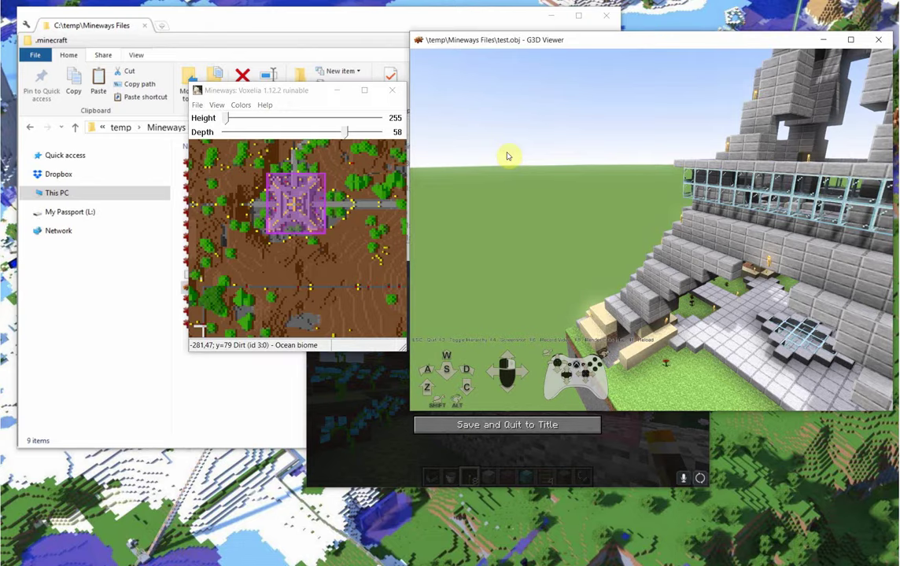
{"action": "key", "text": "a"}
{"action": "right_click_drag", "start_coordinate": [507, 155], "coordinate": [497, 227]}
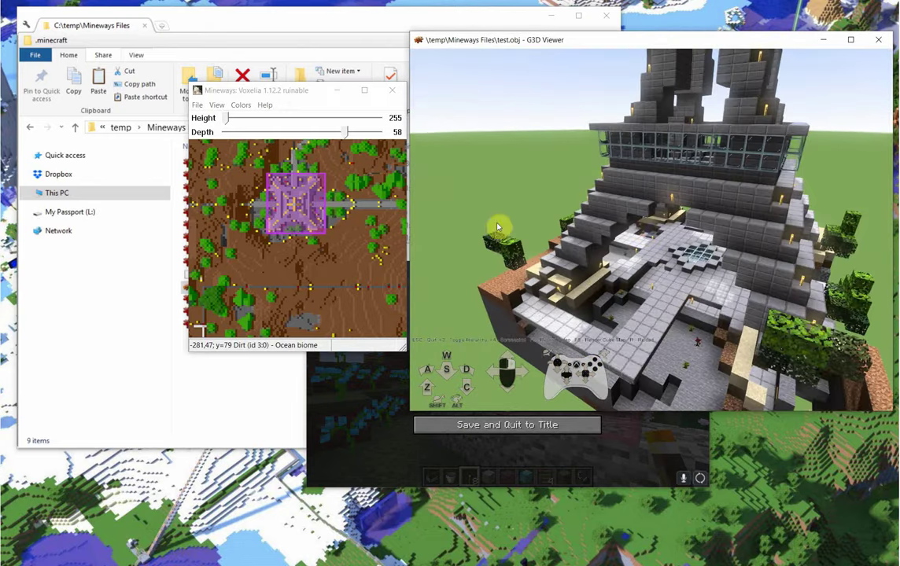
{"action": "key", "text": "a"}
{"action": "right_click_drag", "start_coordinate": [592, 208], "coordinate": [476, 202]}
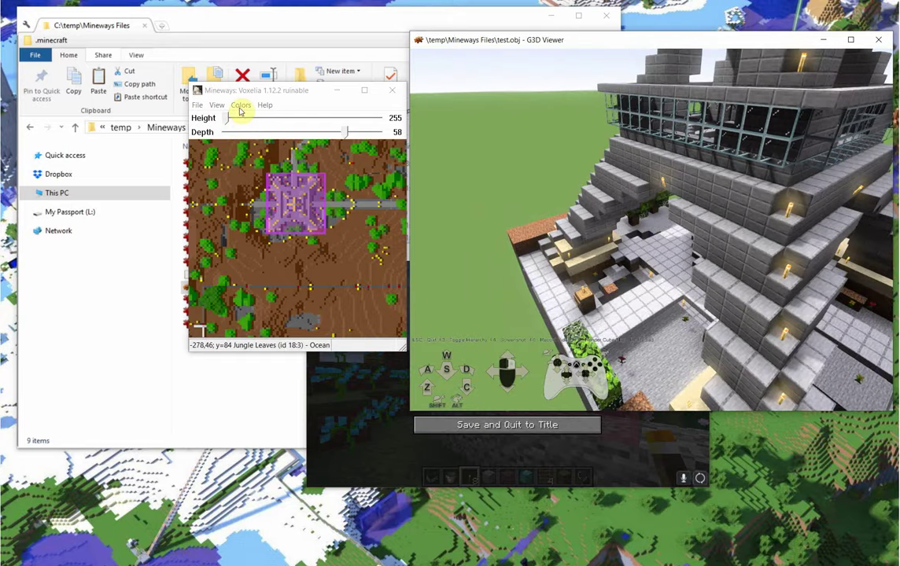